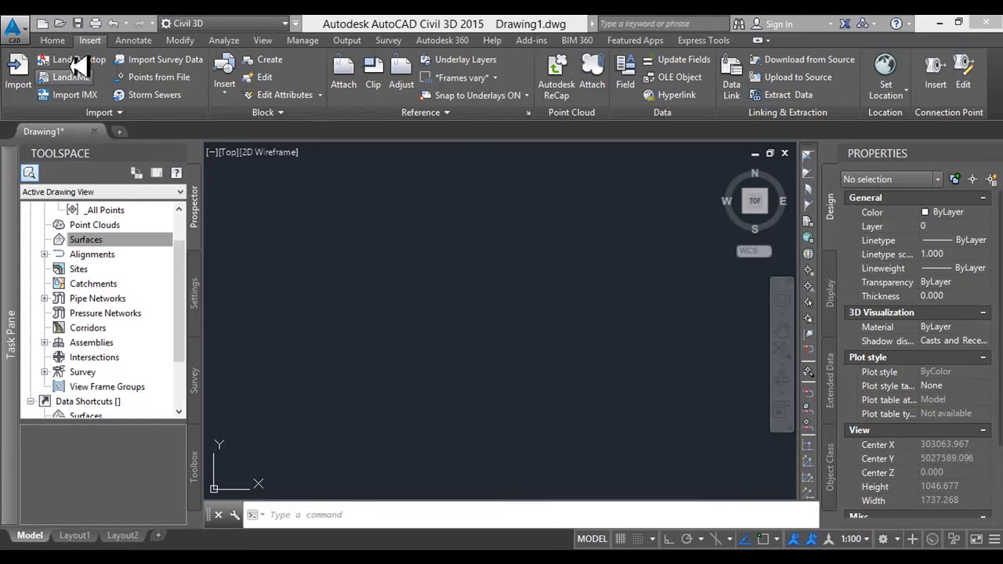
Import the Exercice8-6.txt survey points using the PNEZD (comma delimited) format
{"action": "left_click", "coordinate": [157, 76]}
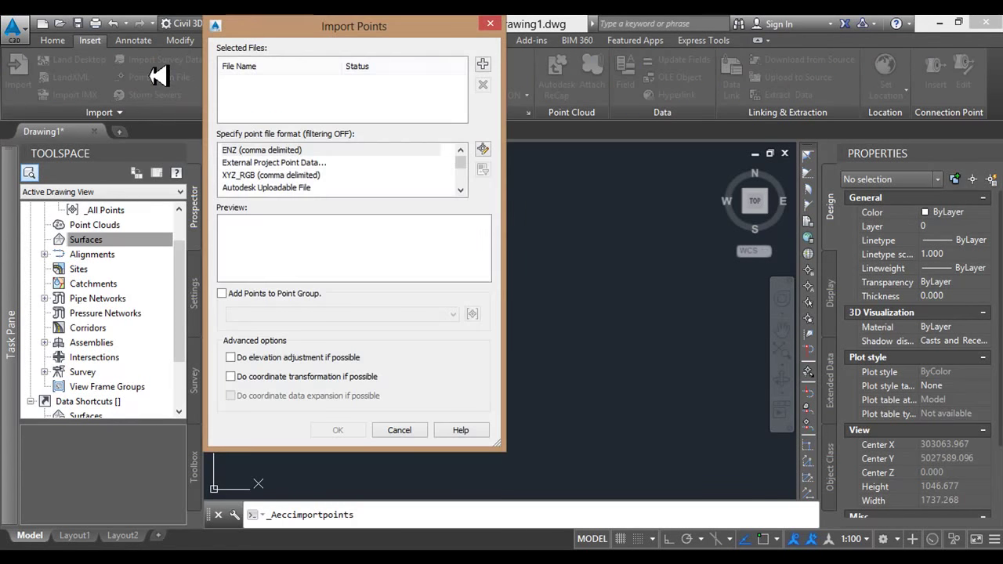
{"action": "left_click", "coordinate": [484, 62]}
{"action": "left_click", "coordinate": [353, 171]}
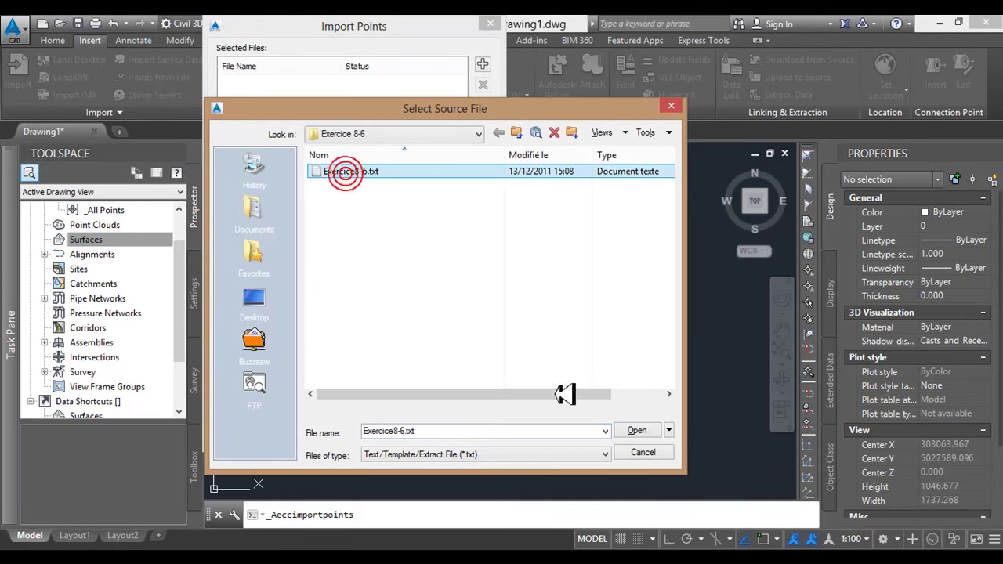
{"action": "left_click", "coordinate": [636, 431]}
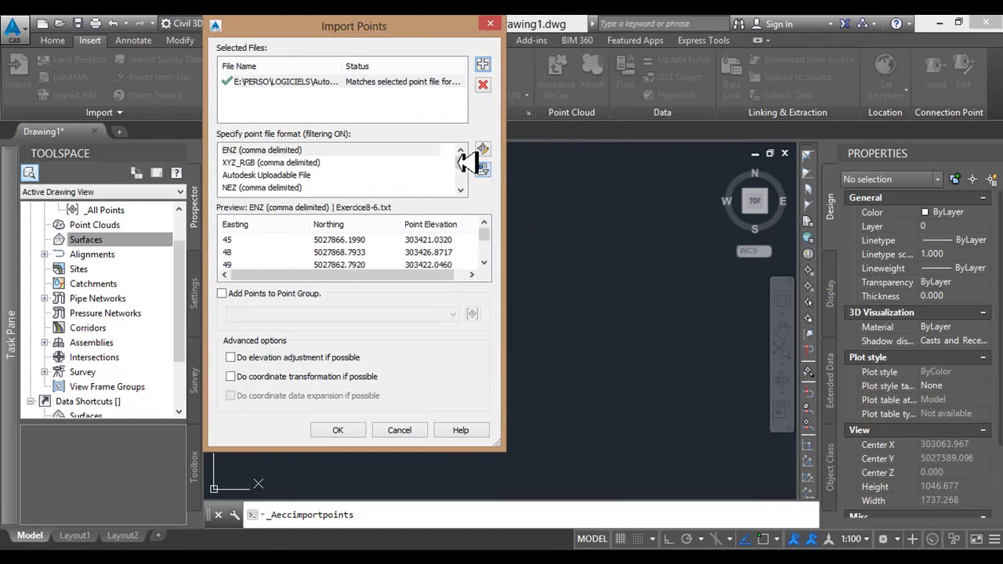
{"action": "left_click_drag", "start_coordinate": [462, 160], "coordinate": [462, 188]}
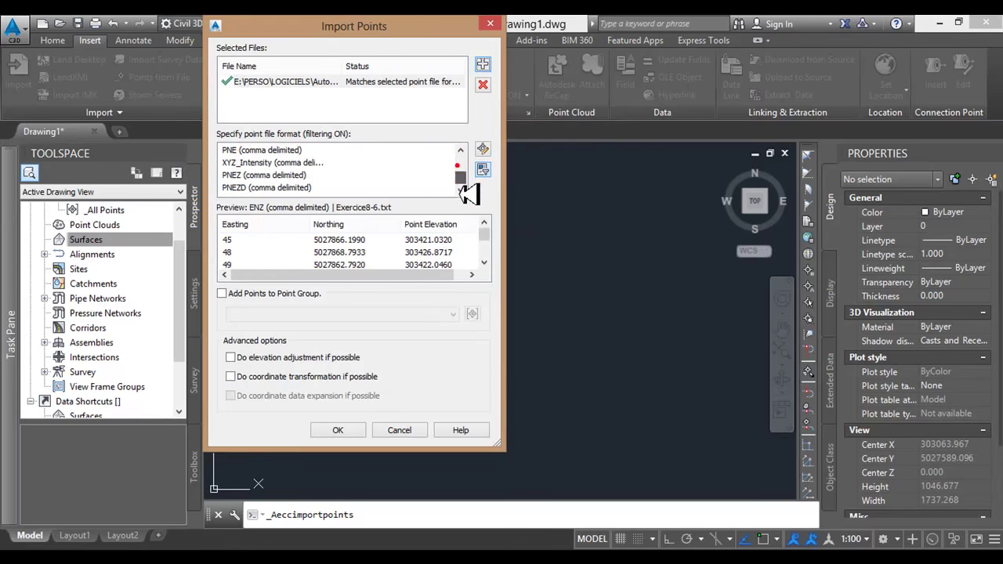
{"action": "left_click", "coordinate": [269, 187]}
{"action": "left_click", "coordinate": [350, 431]}
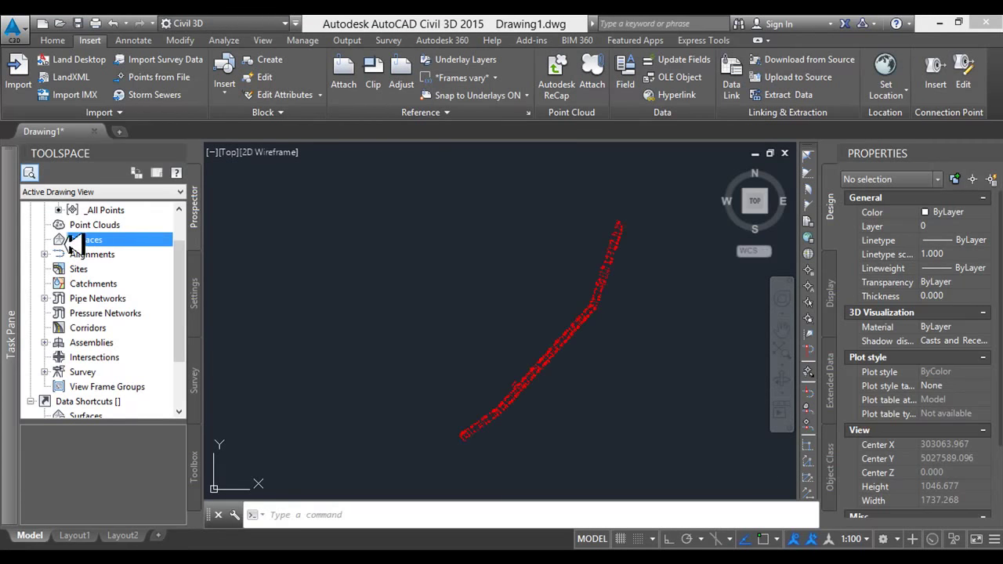
Start a new surface from the Prospector Surfaces collection and name it TN
{"action": "right_click", "coordinate": [86, 240]}
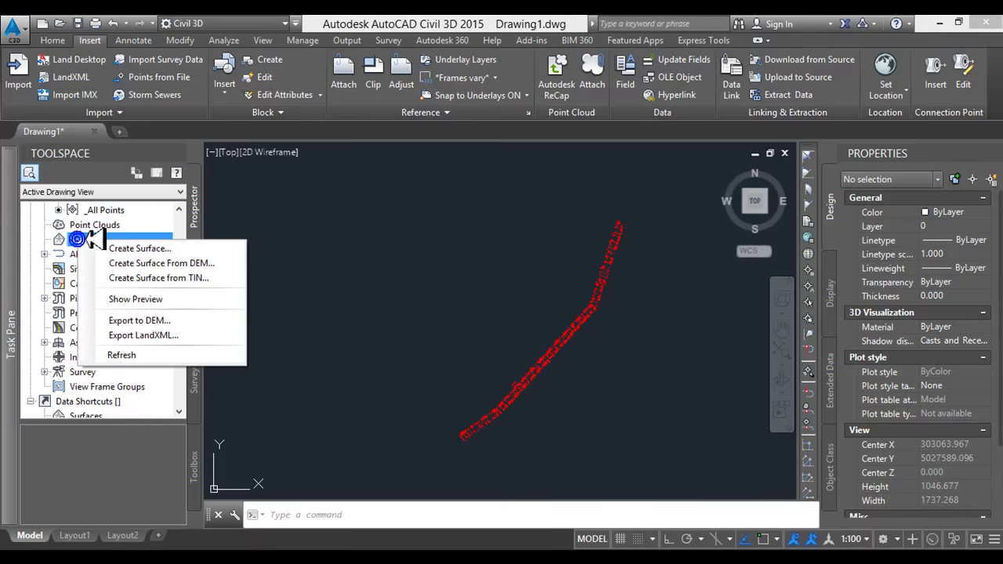
{"action": "left_click", "coordinate": [281, 223]}
{"action": "left_click", "coordinate": [236, 228]}
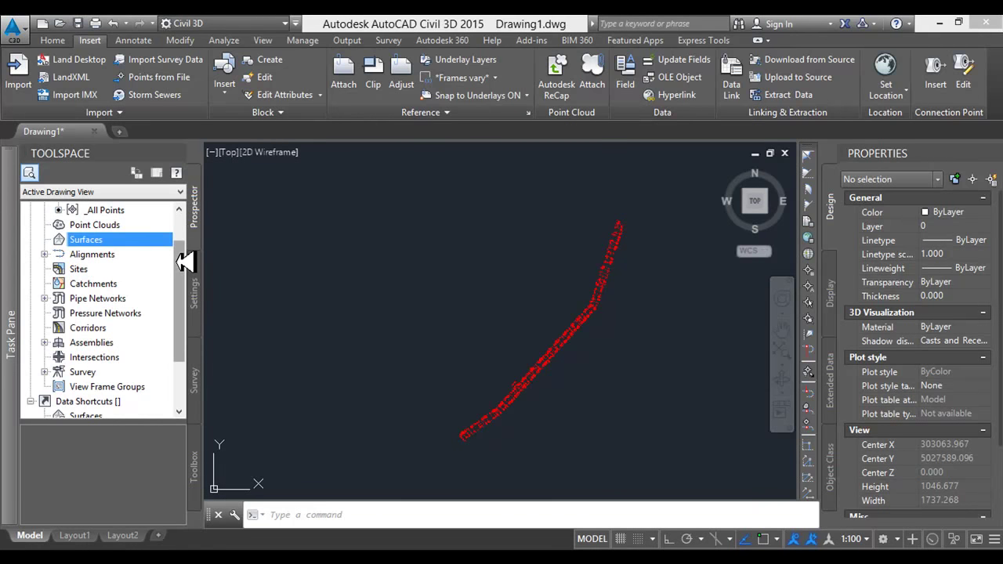
{"action": "scroll", "coordinate": [188, 235], "scroll_direction": "up", "scroll_amount": 1}
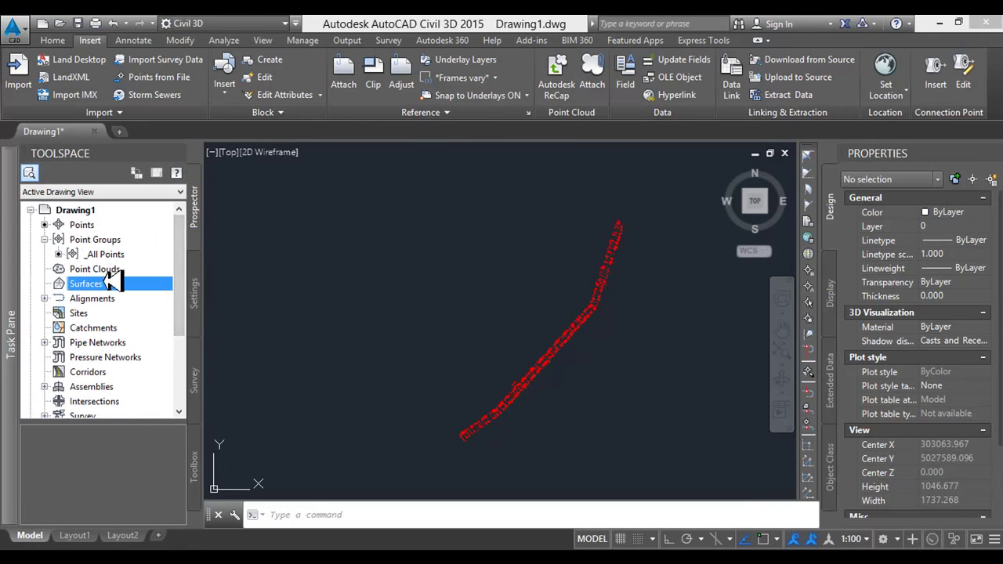
{"action": "right_click", "coordinate": [137, 282]}
{"action": "left_click", "coordinate": [156, 289]}
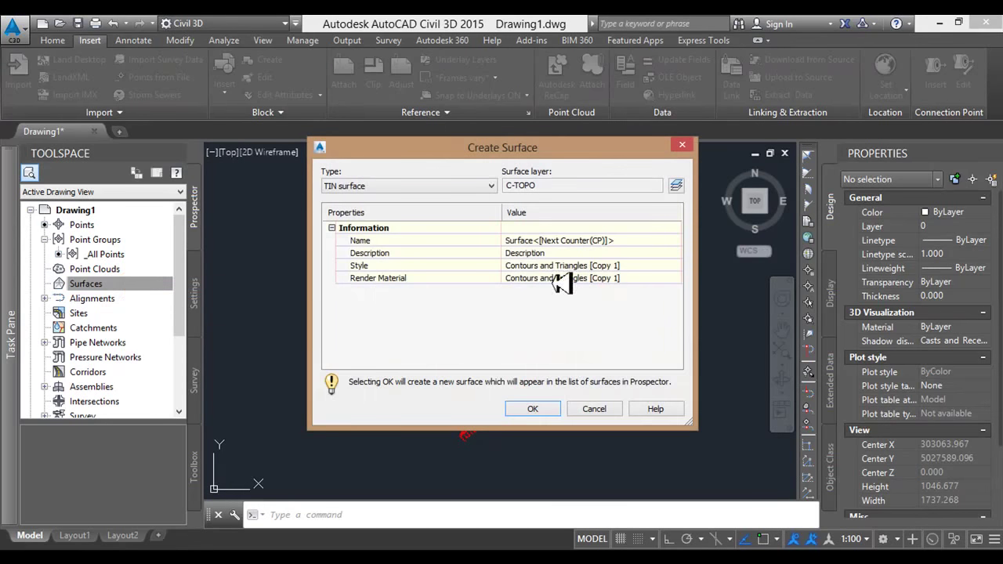
{"action": "left_click", "coordinate": [623, 239]}
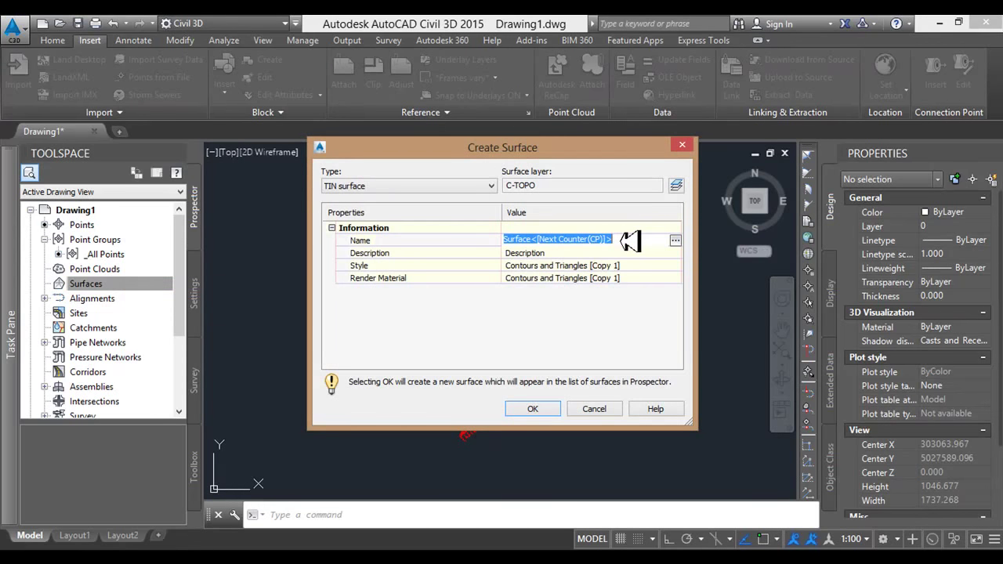
{"action": "type", "text": "TN"}
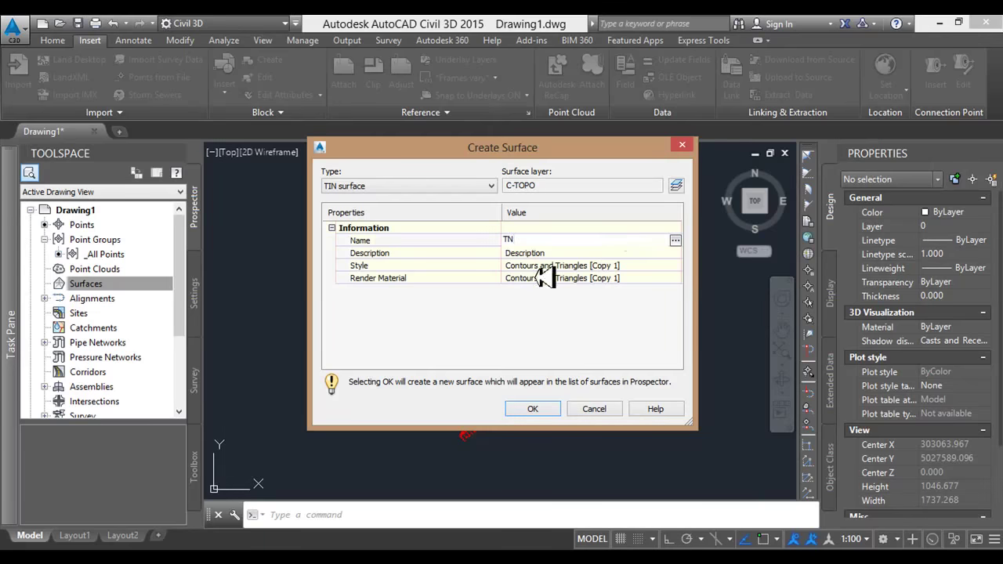
{"action": "key", "text": "Return"}
Give the TN surface the Contours and Triangles style and create it
{"action": "left_click", "coordinate": [639, 265]}
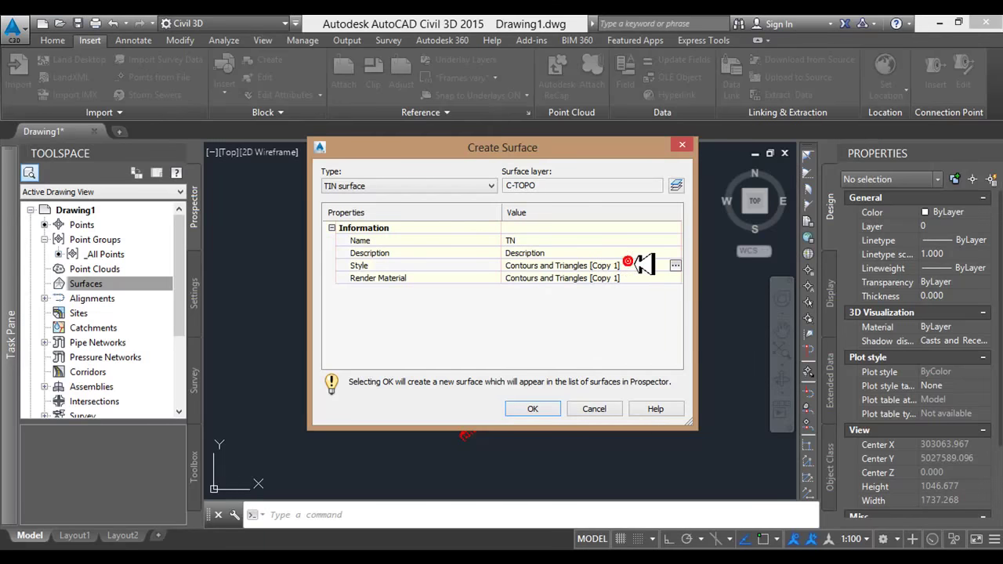
{"action": "left_click", "coordinate": [675, 265]}
{"action": "left_click", "coordinate": [337, 148]}
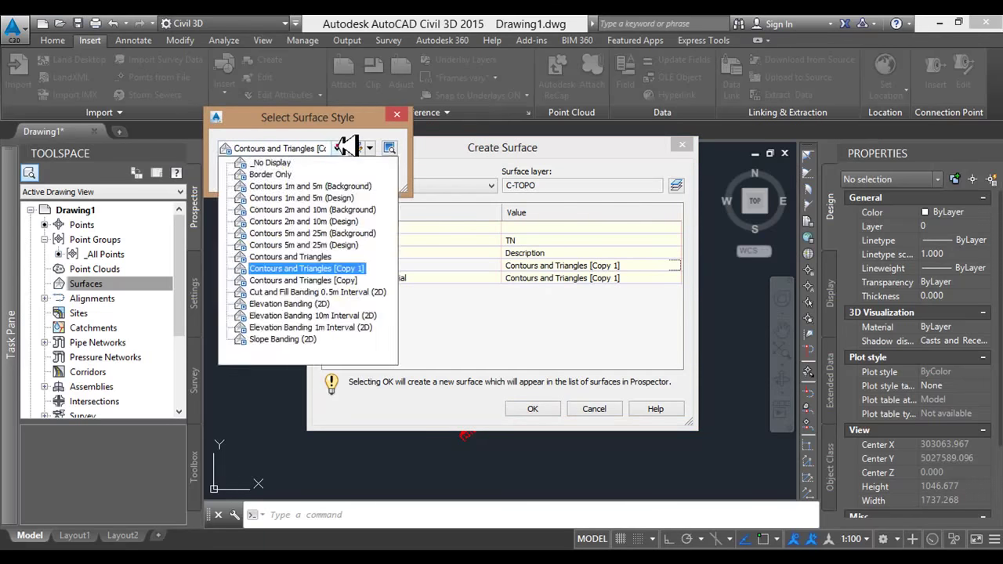
{"action": "left_click", "coordinate": [302, 256]}
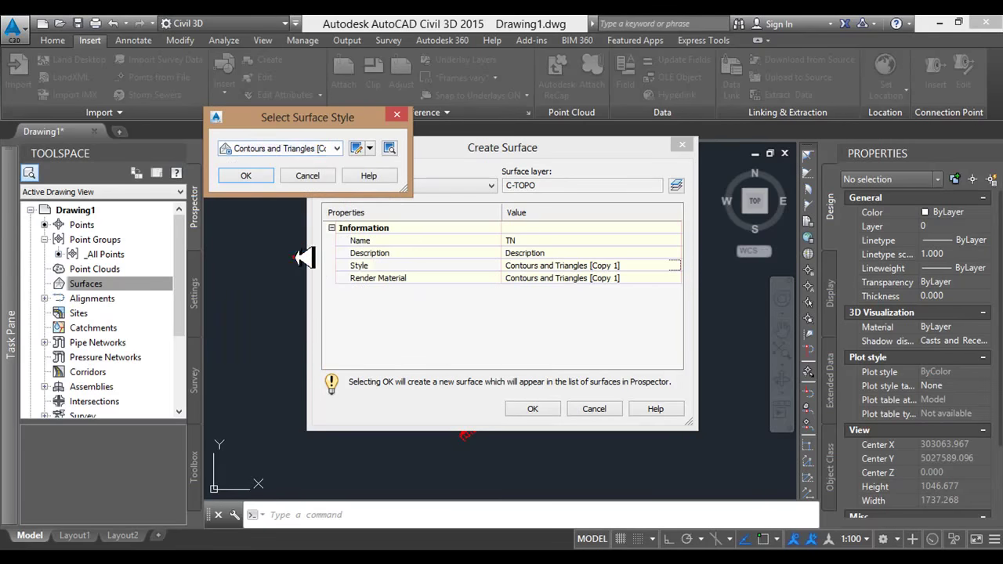
{"action": "left_click", "coordinate": [263, 173]}
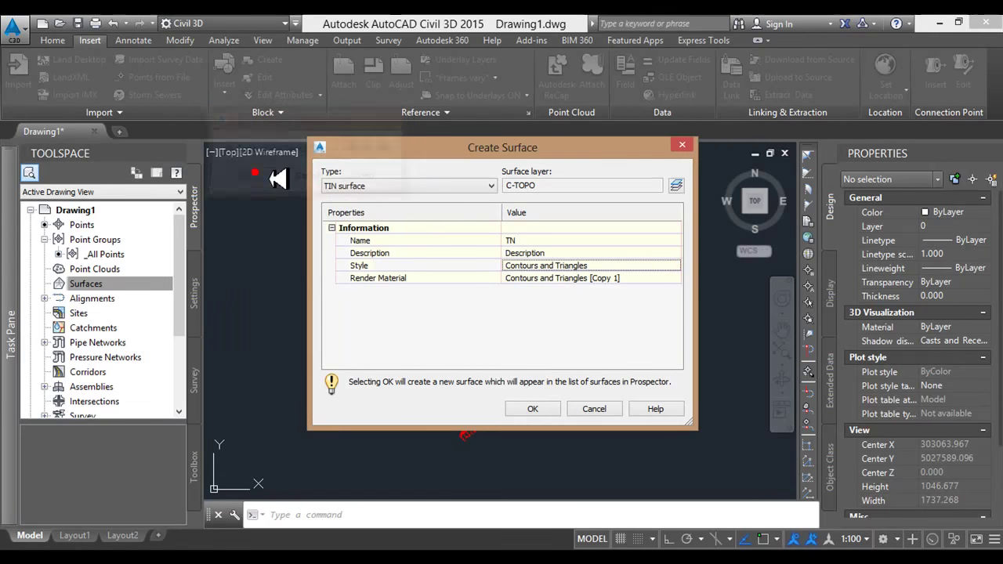
{"action": "left_click", "coordinate": [538, 408]}
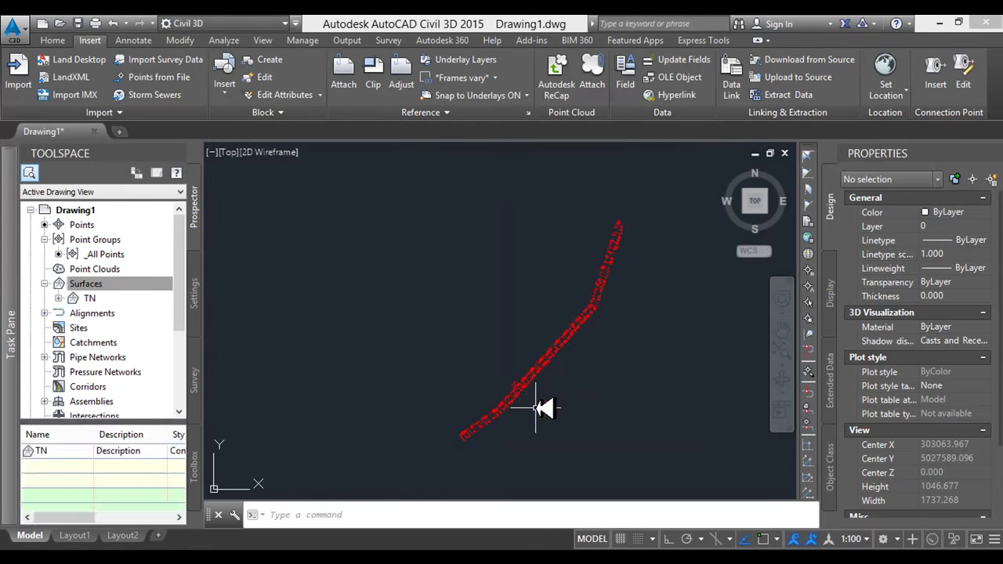
Expand the TN surface's Definition branch in Prospector
{"action": "left_click", "coordinate": [84, 296]}
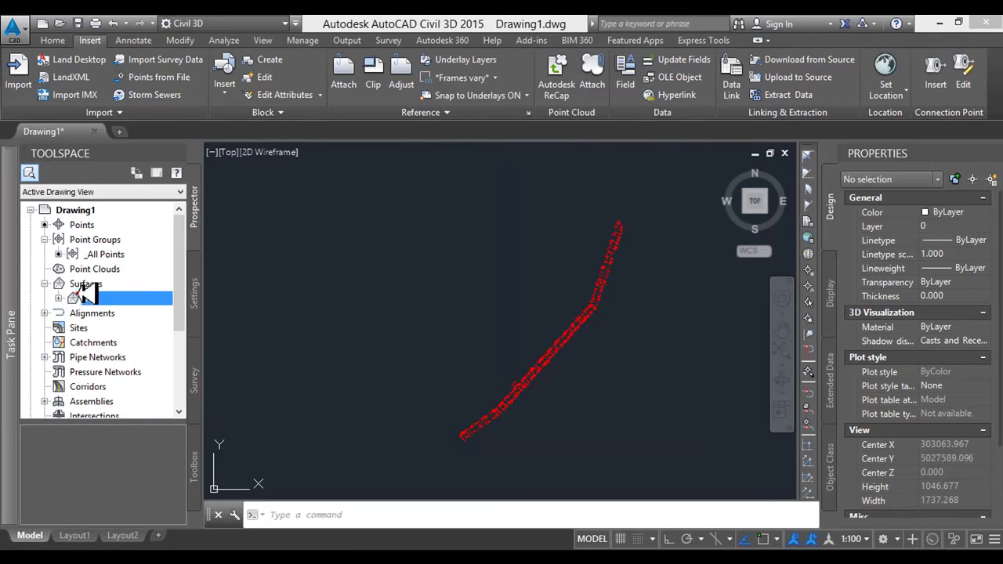
{"action": "left_click", "coordinate": [59, 298]}
{"action": "left_click", "coordinate": [132, 342]}
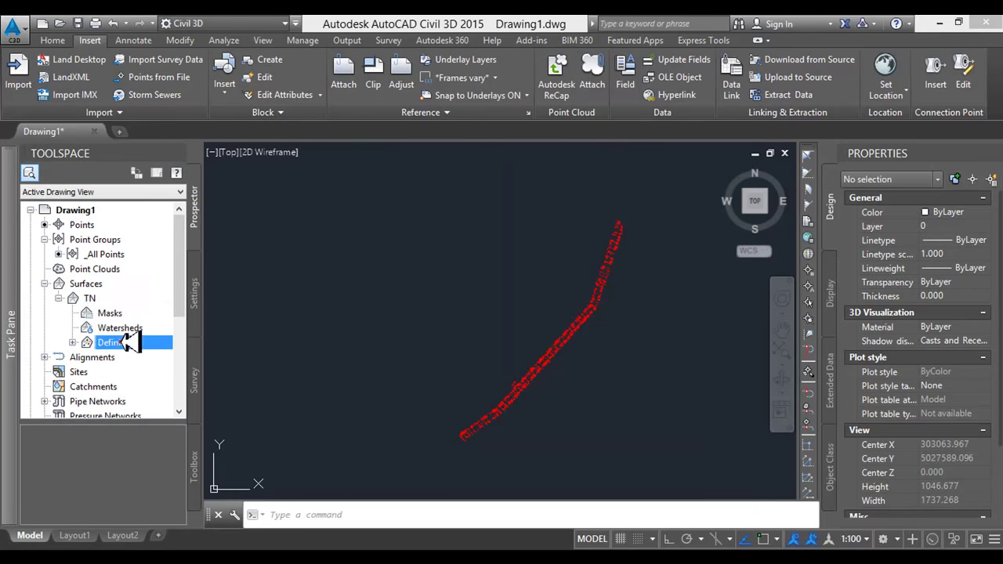
{"action": "left_click", "coordinate": [80, 342]}
{"action": "mouse_move", "coordinate": [183, 269]}
{"action": "left_mouse_down"}
{"action": "mouse_move", "coordinate": [191, 329]}
{"action": "mouse_move", "coordinate": [185, 264]}
{"action": "left_mouse_up"}
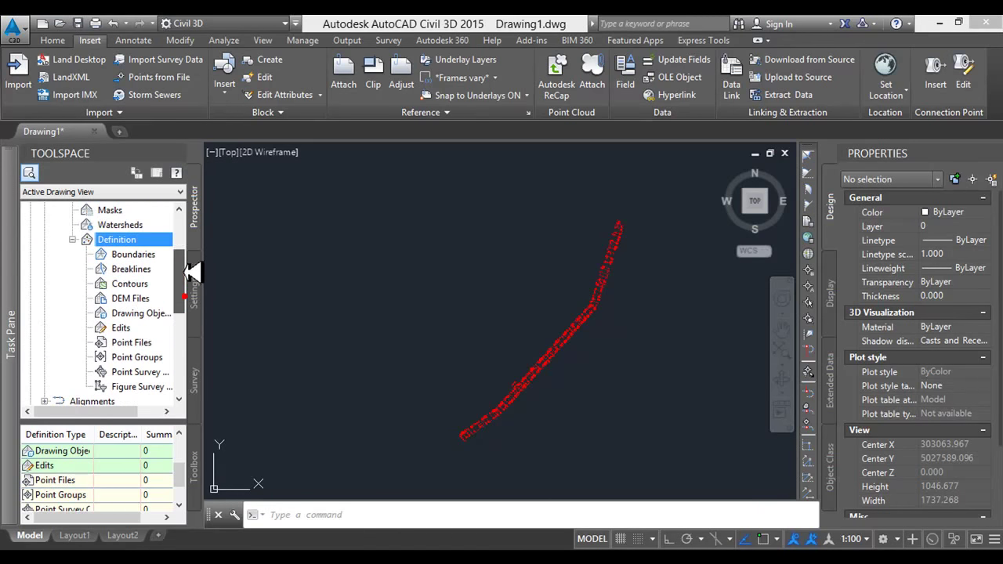
Add the _All Points point group to TN's Point Groups definition
{"action": "left_click", "coordinate": [135, 357]}
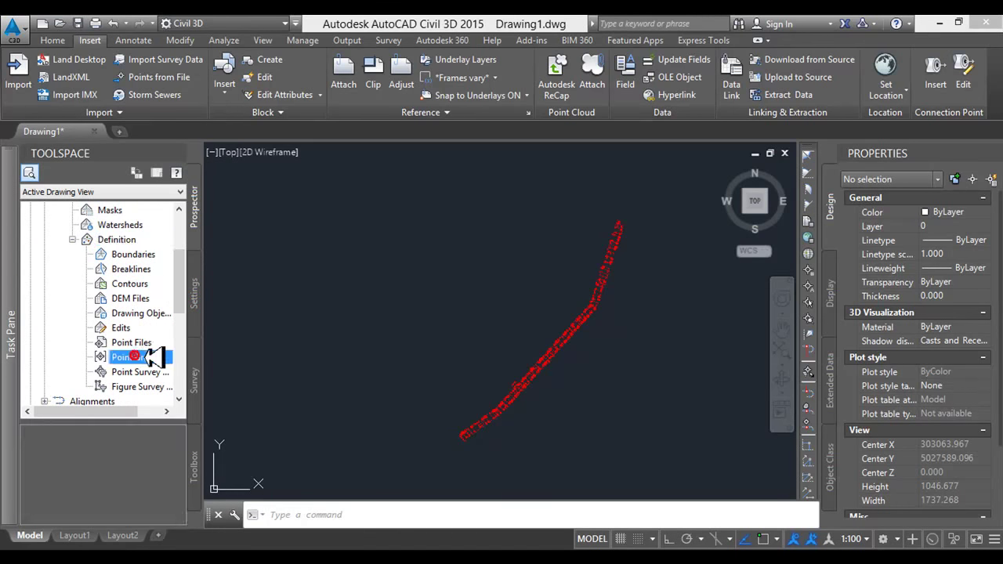
{"action": "right_click", "coordinate": [149, 357]}
{"action": "left_click", "coordinate": [174, 365]}
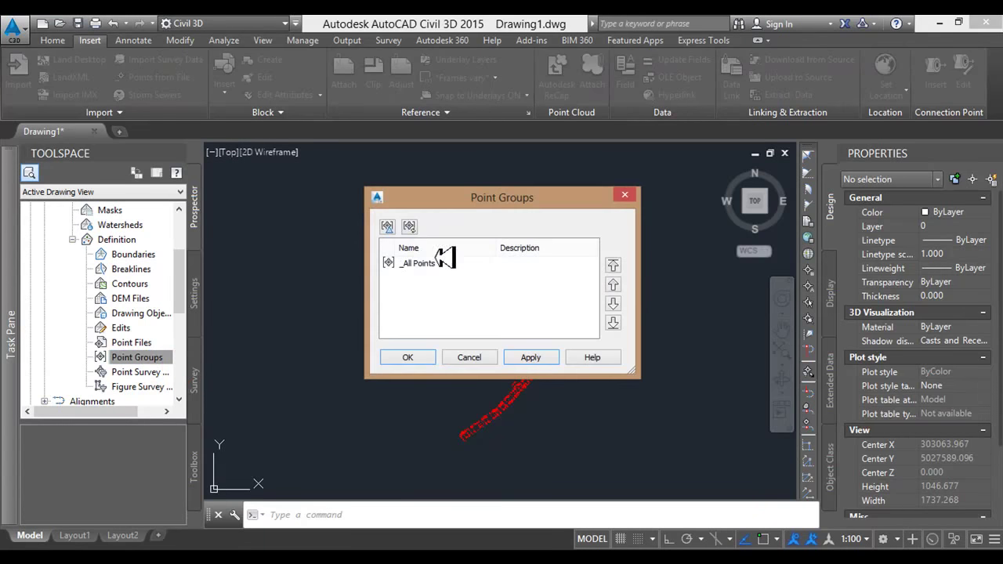
{"action": "left_click", "coordinate": [416, 265]}
{"action": "left_click", "coordinate": [409, 357]}
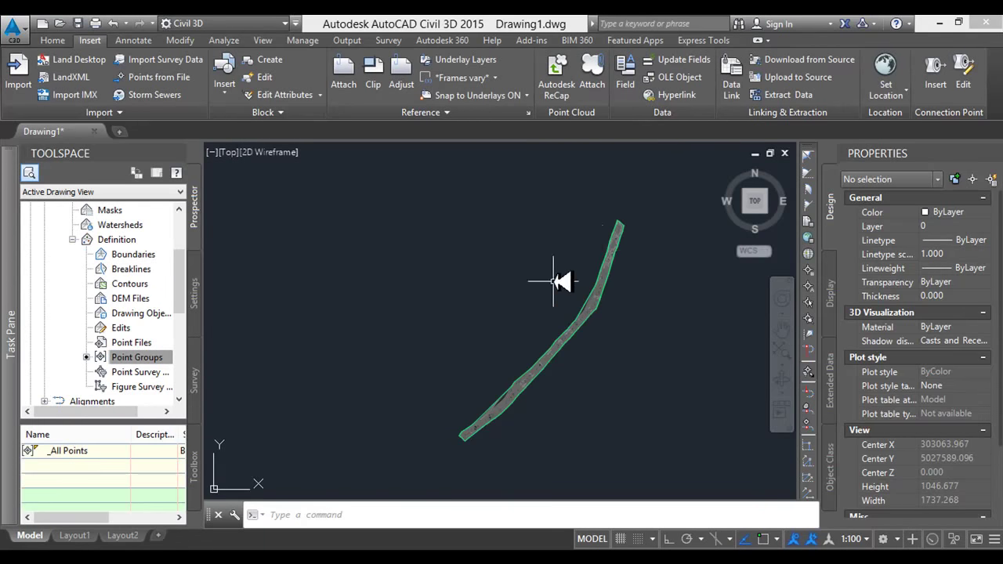
{"action": "left_click_drag", "start_coordinate": [181, 284], "coordinate": [182, 261]}
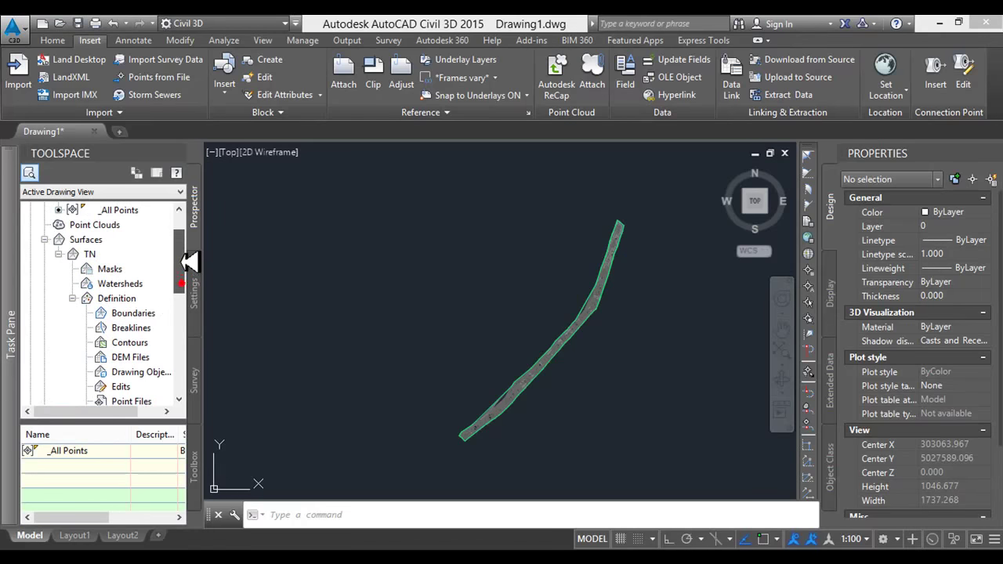
Change the TN surface style to Border Only in its Surface Properties
{"action": "left_click", "coordinate": [76, 298]}
{"action": "right_click", "coordinate": [92, 253]}
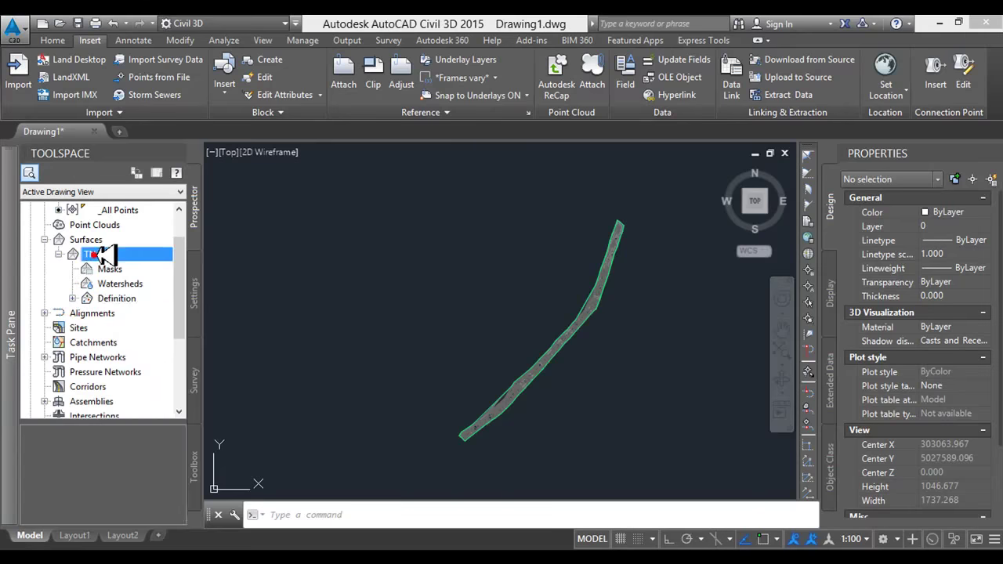
{"action": "left_click", "coordinate": [148, 253]}
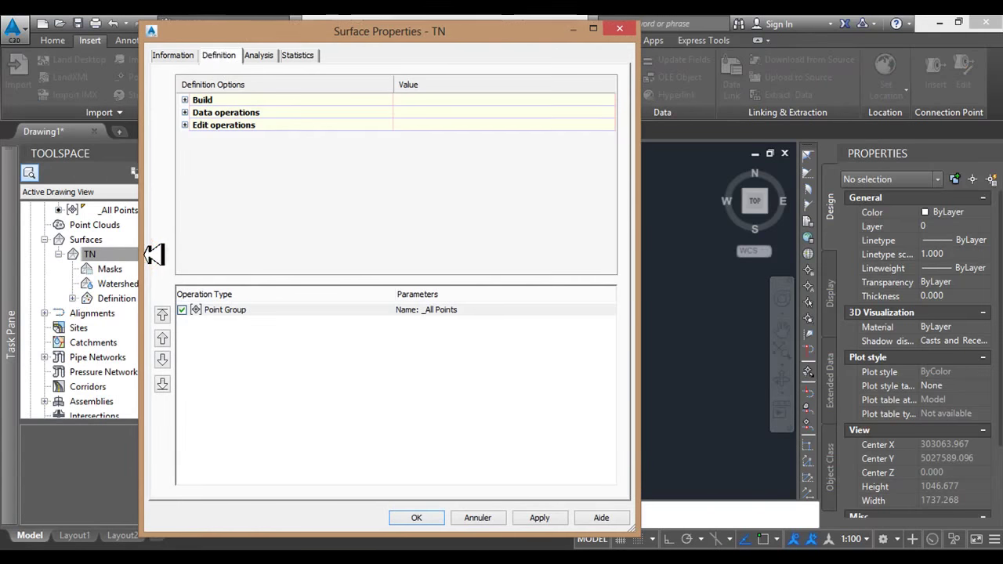
{"action": "left_click", "coordinate": [186, 56]}
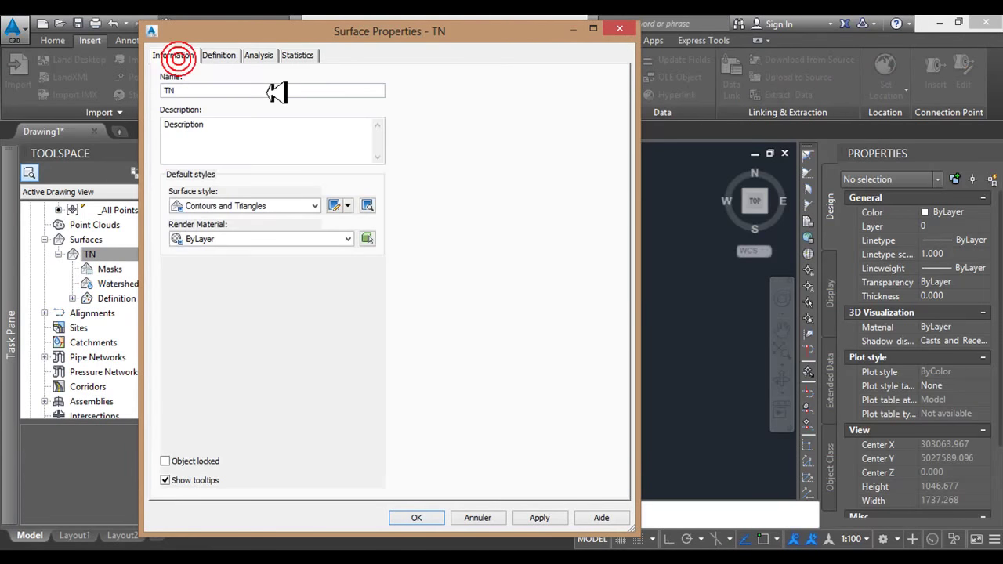
{"action": "left_click", "coordinate": [321, 205]}
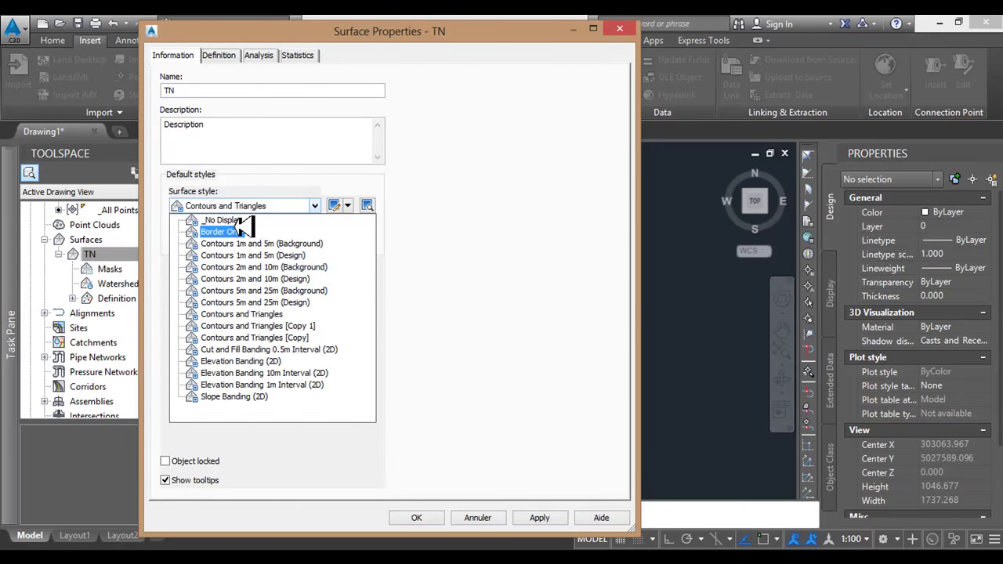
{"action": "left_click", "coordinate": [242, 232]}
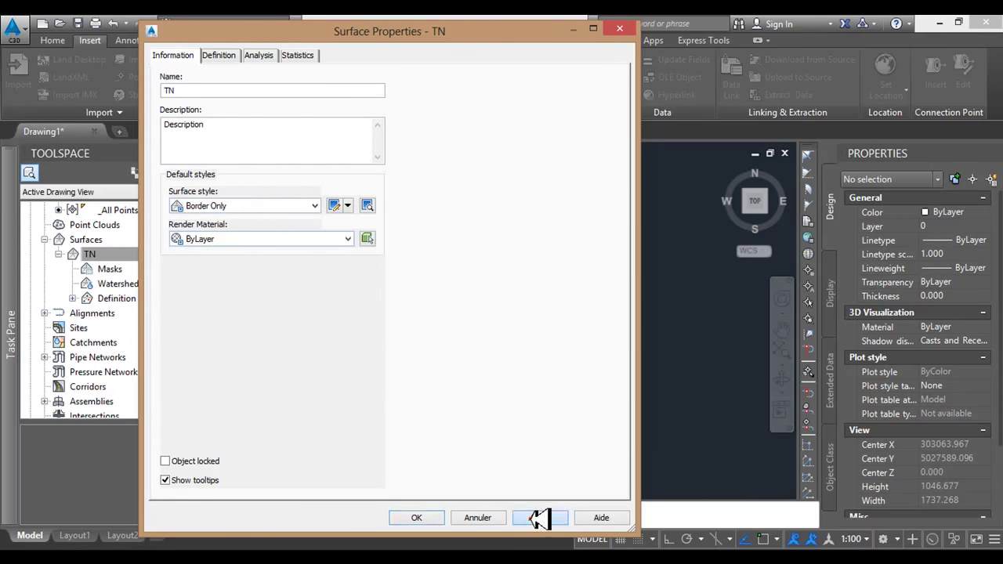
{"action": "left_click", "coordinate": [416, 518]}
{"action": "scroll", "coordinate": [470, 427], "scroll_direction": "up", "scroll_amount": 2}
{"action": "scroll", "coordinate": [480, 408], "scroll_direction": "up", "scroll_amount": 2}
{"action": "scroll", "coordinate": [521, 321], "scroll_direction": "up", "scroll_amount": 2}
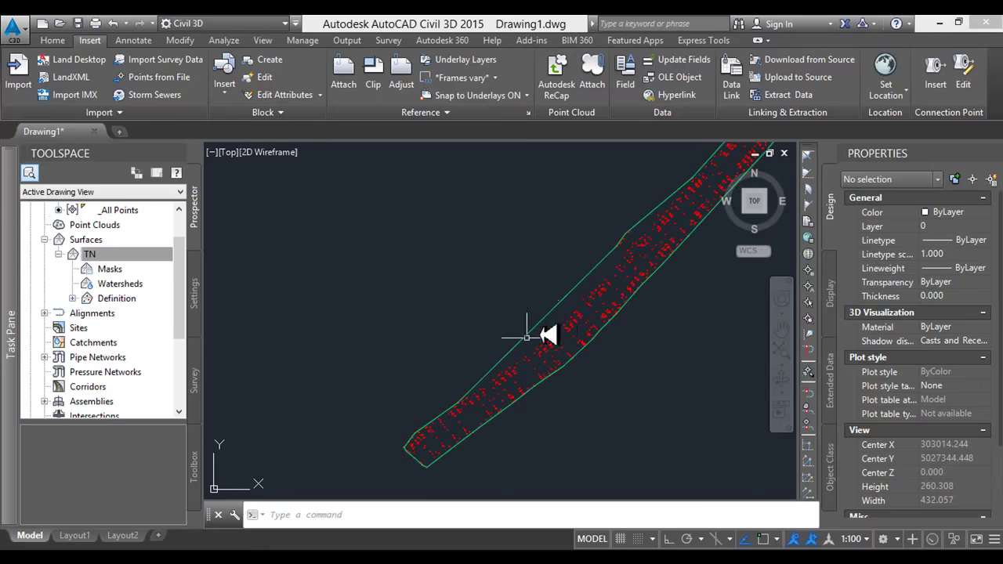
Start a new TIN surface named TN_Décapé
{"action": "right_click", "coordinate": [102, 239]}
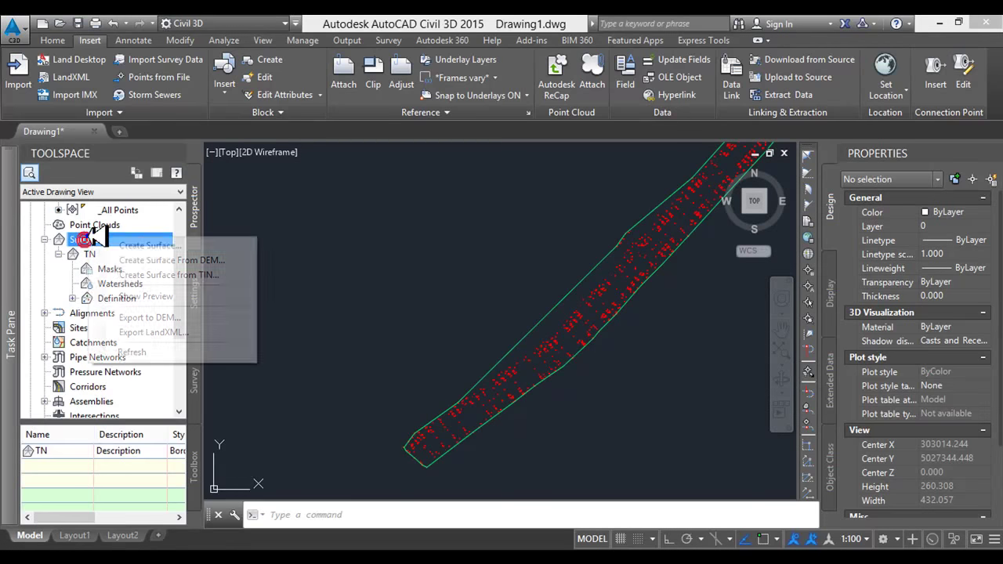
{"action": "left_click", "coordinate": [149, 244]}
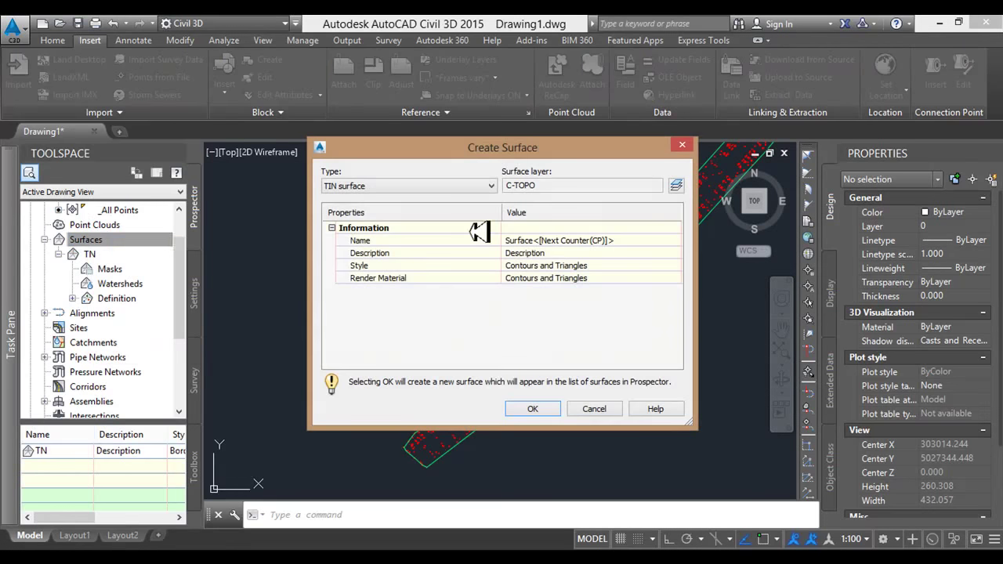
{"action": "left_click", "coordinate": [584, 240]}
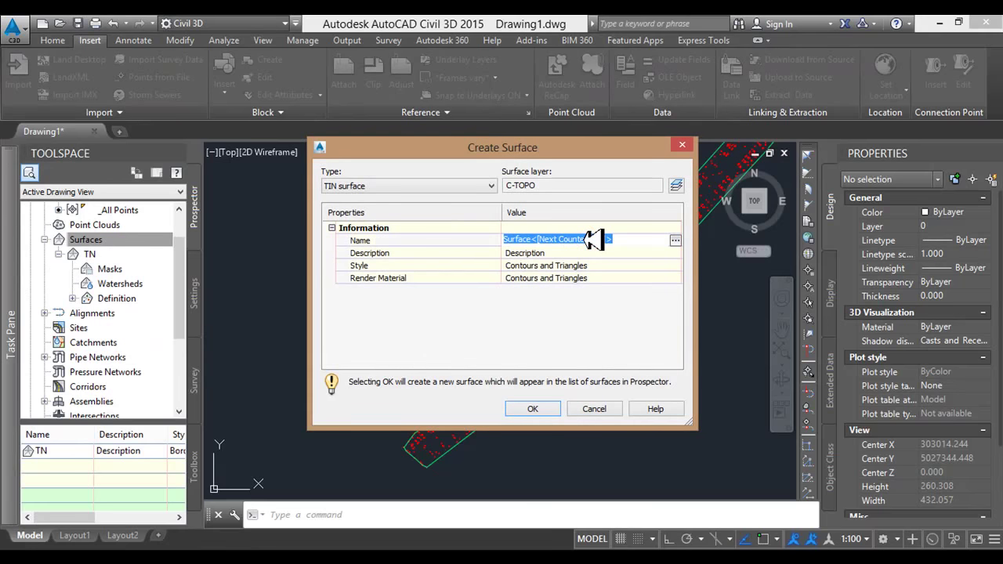
{"action": "type", "text": "TN_Décapé"}
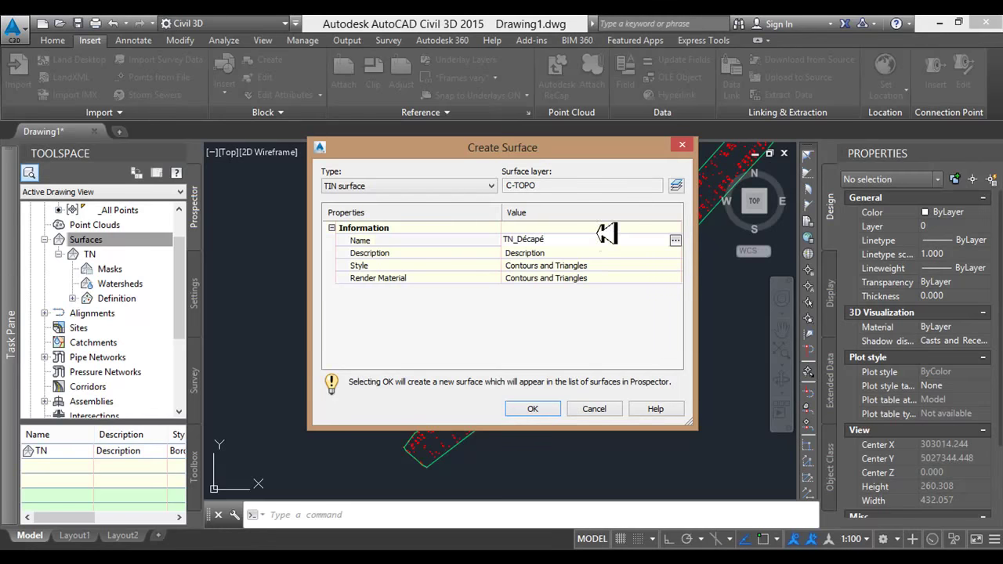
{"action": "key", "text": "Return"}
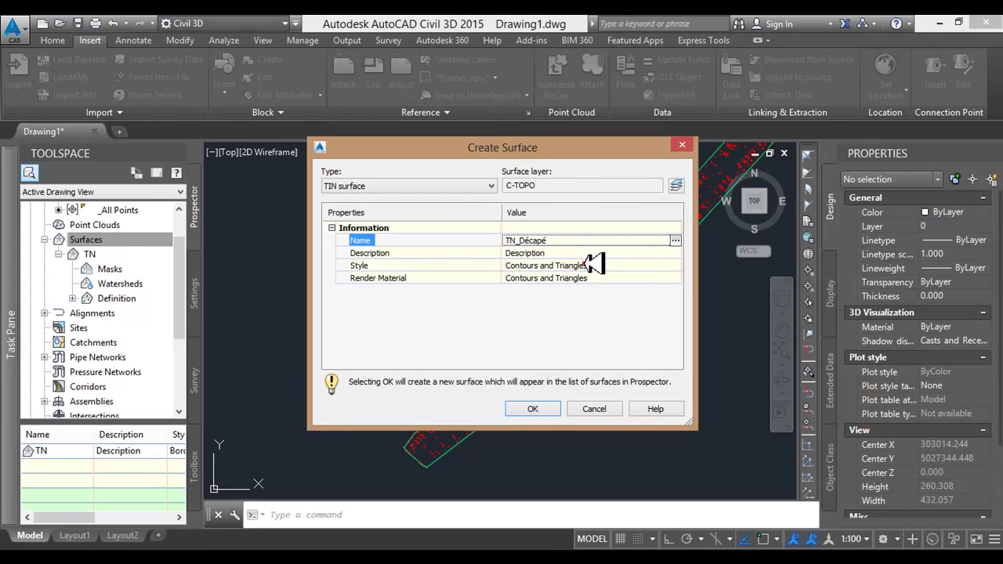
Make an editable copy of the Contours and Triangles style for TN_Décapé
{"action": "left_click", "coordinate": [600, 265]}
{"action": "left_click", "coordinate": [674, 265]}
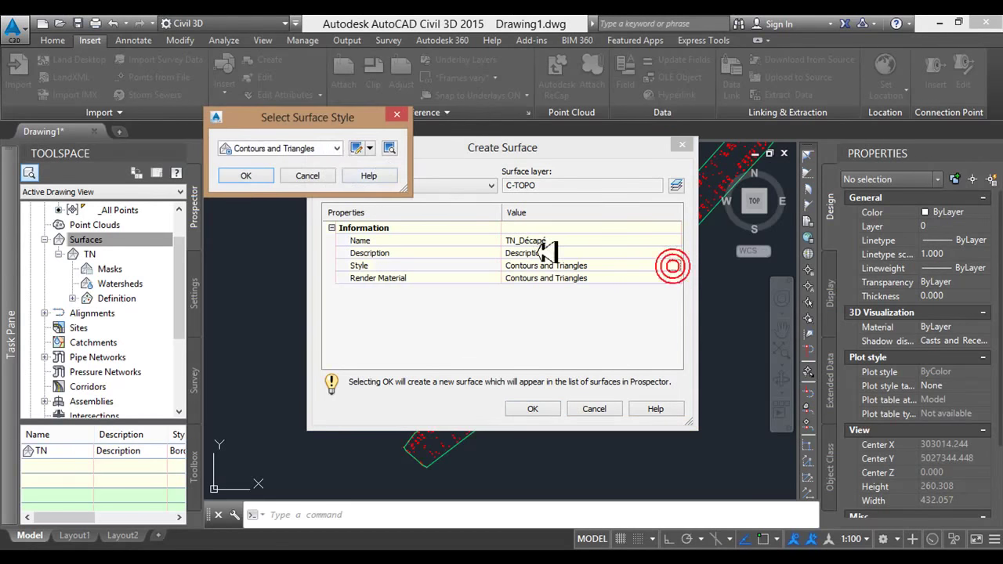
{"action": "left_click", "coordinate": [370, 147]}
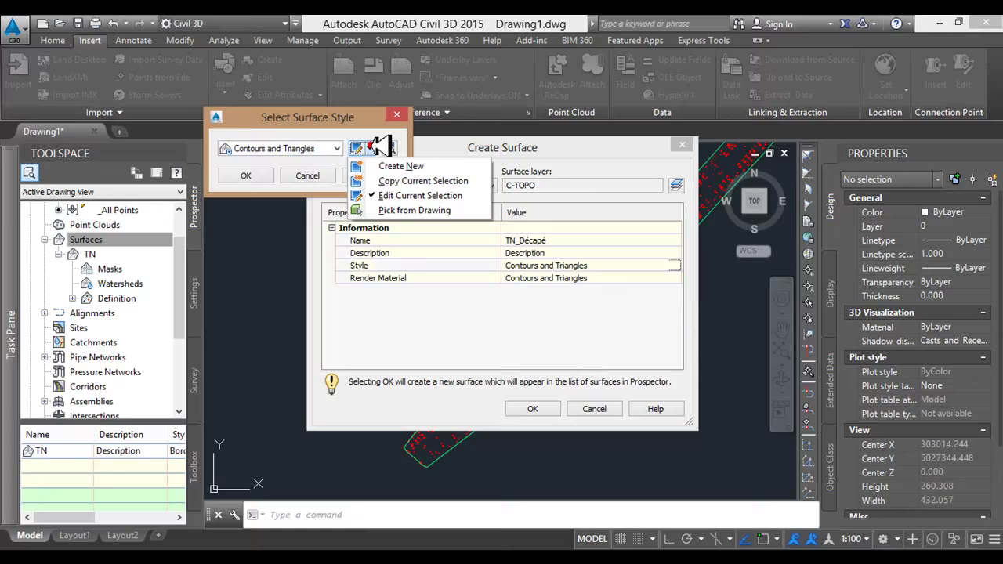
{"action": "left_click", "coordinate": [392, 180]}
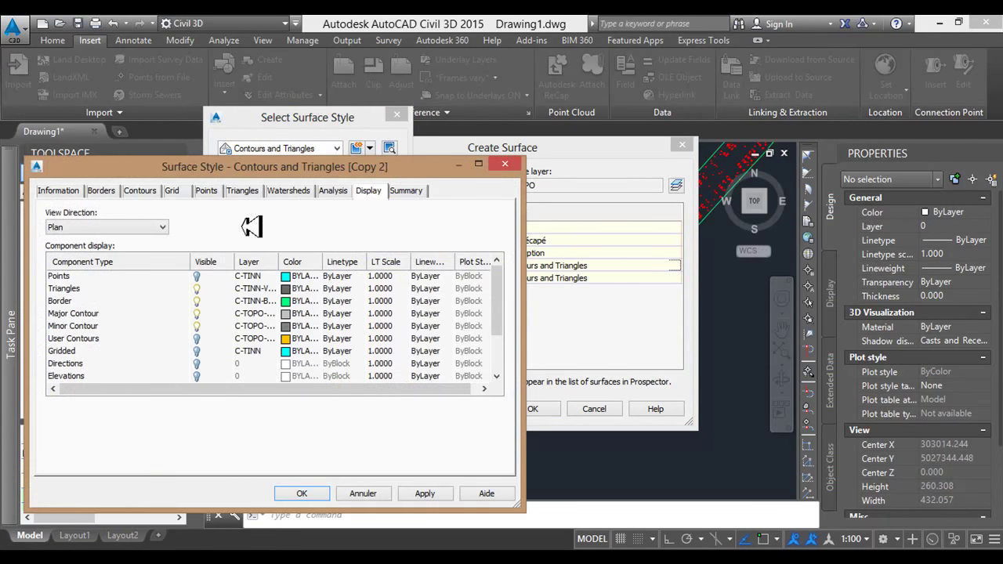
In the copied style's display settings, set the Triangles colour to magenta
{"action": "left_click", "coordinate": [58, 191]}
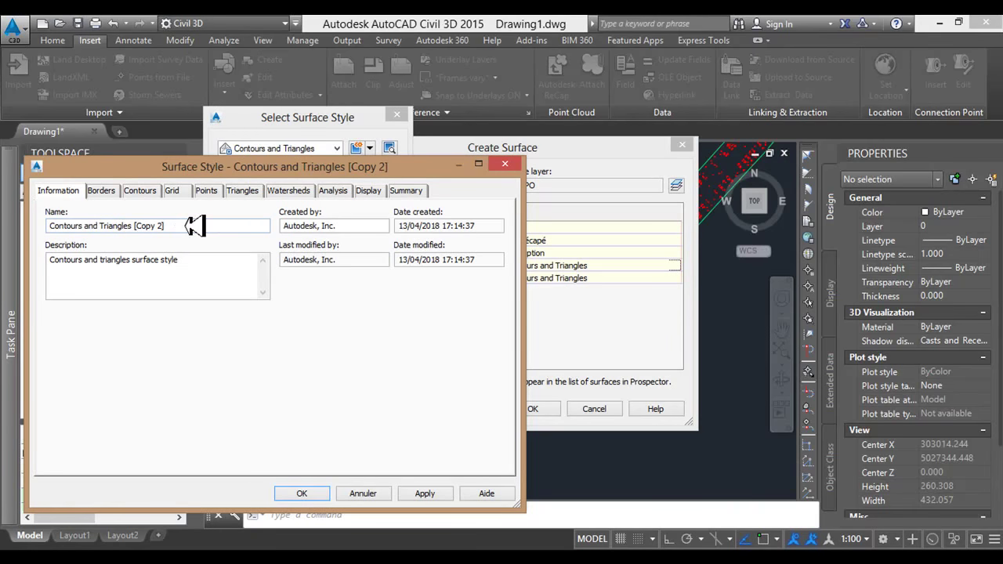
{"action": "left_click", "coordinate": [367, 191]}
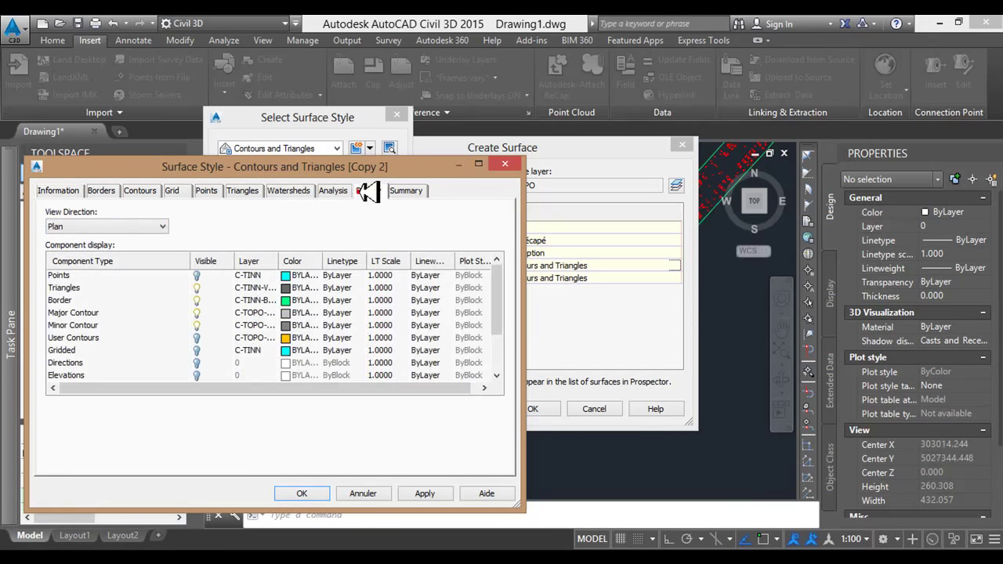
{"action": "left_click", "coordinate": [137, 287]}
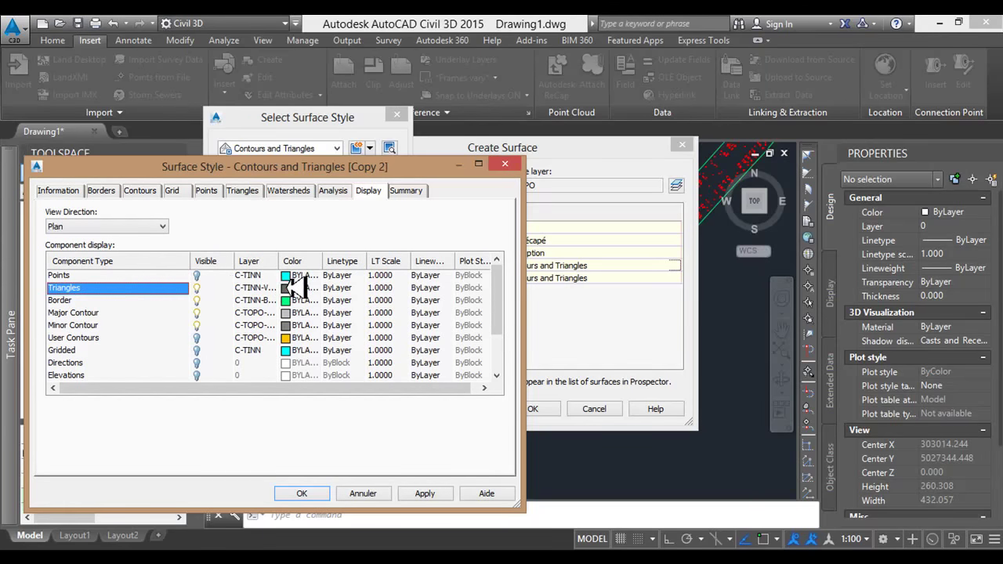
{"action": "left_click", "coordinate": [294, 288]}
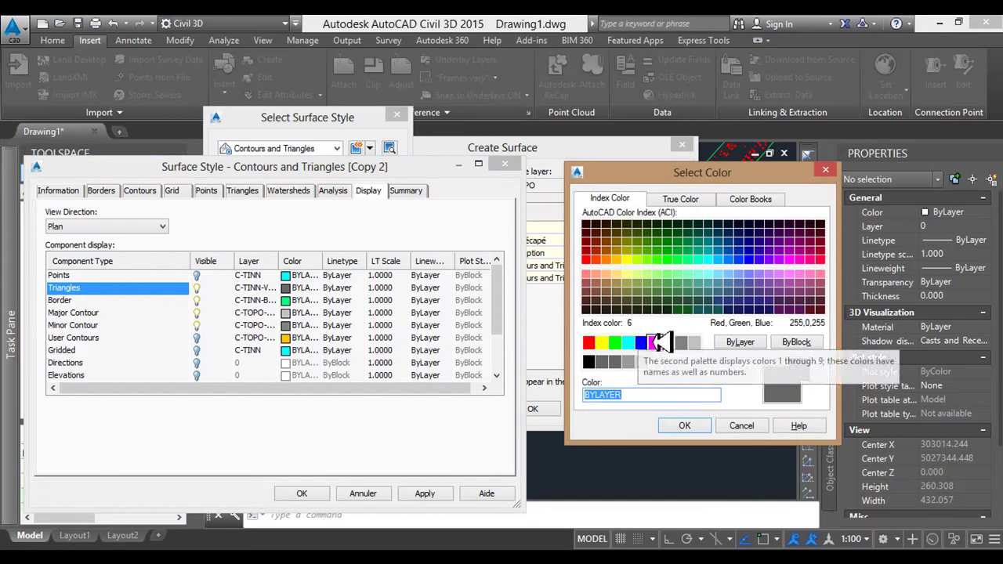
{"action": "left_click", "coordinate": [661, 342]}
{"action": "left_click", "coordinate": [684, 425]}
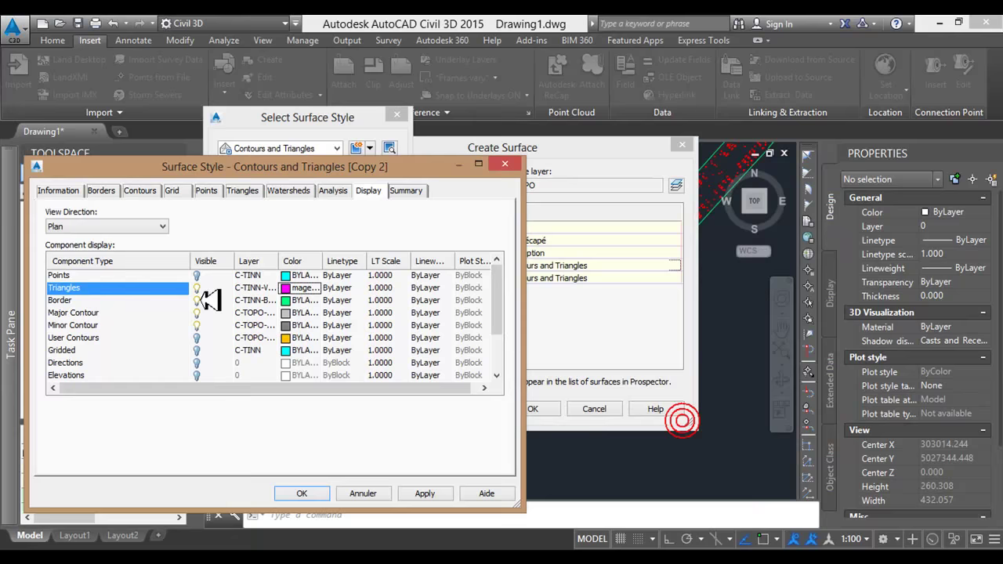
Set the Border colour to red, save the style, and create TN_Décapé
{"action": "left_click", "coordinate": [86, 300]}
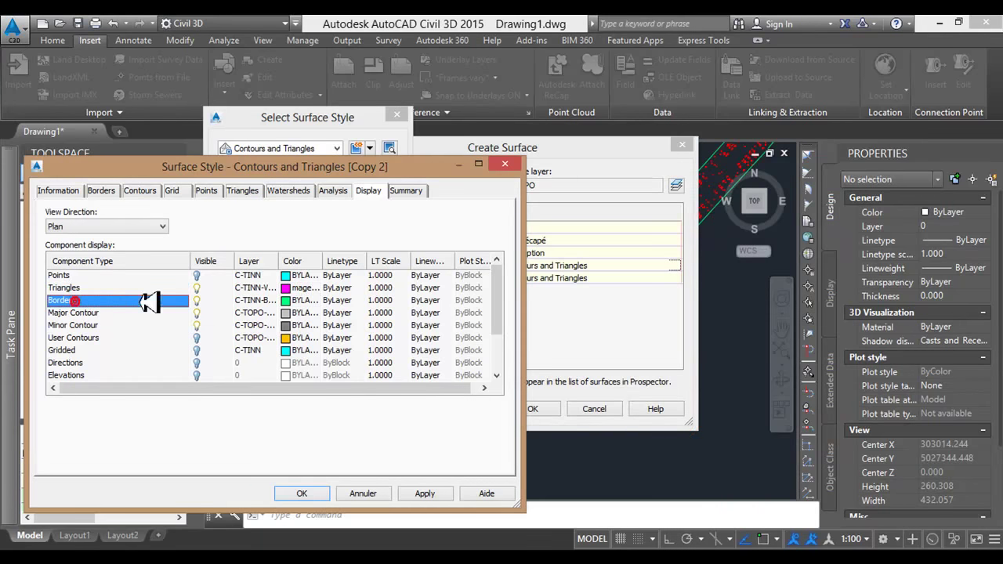
{"action": "left_click", "coordinate": [300, 299]}
{"action": "left_click", "coordinate": [589, 342]}
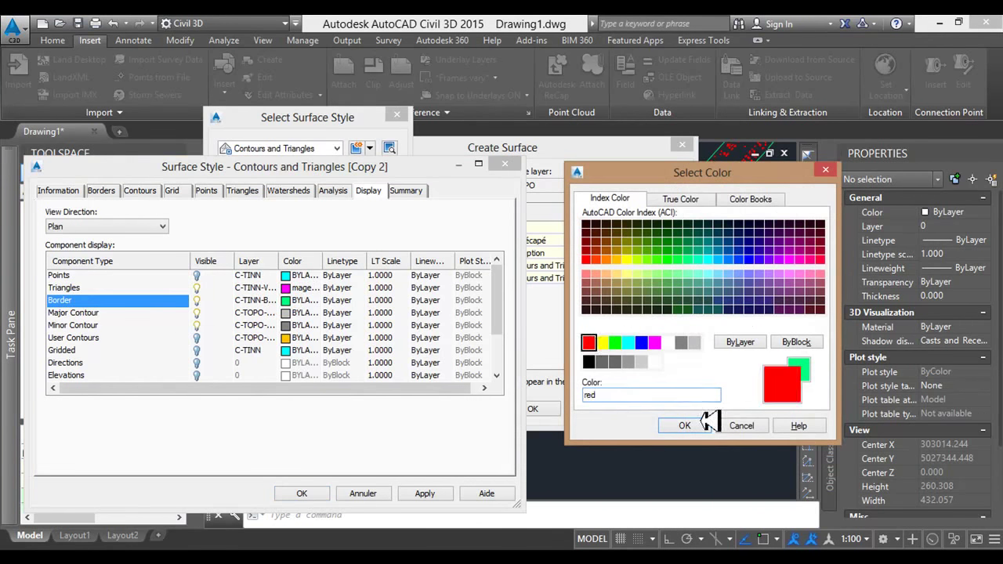
{"action": "left_click", "coordinate": [686, 426]}
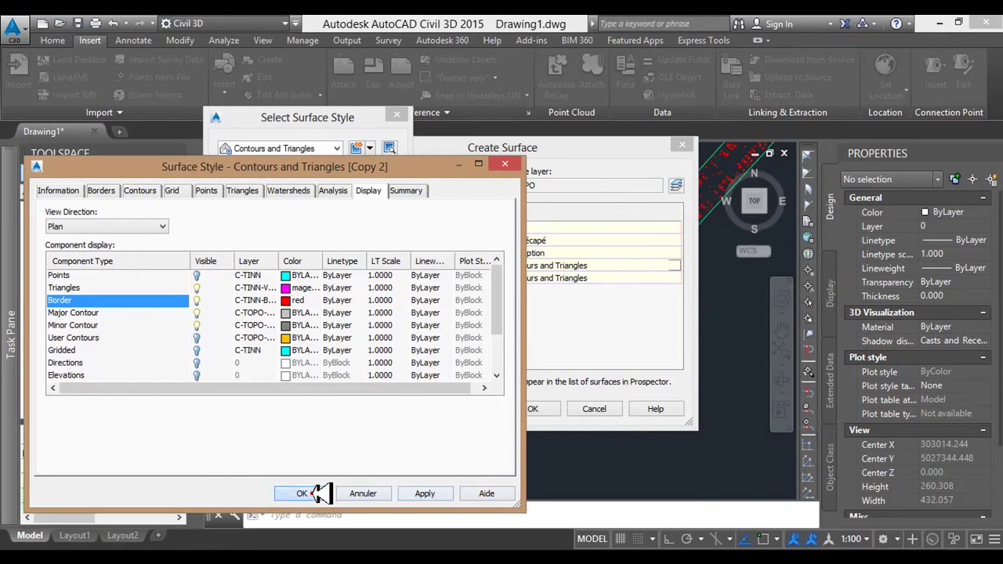
{"action": "left_click", "coordinate": [307, 493]}
{"action": "left_click", "coordinate": [246, 175]}
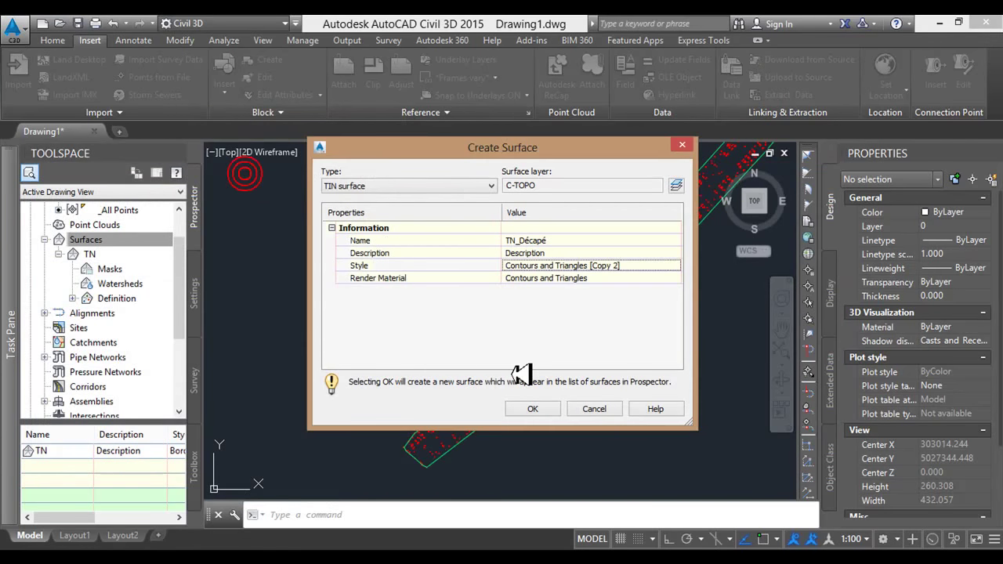
{"action": "left_click", "coordinate": [534, 408]}
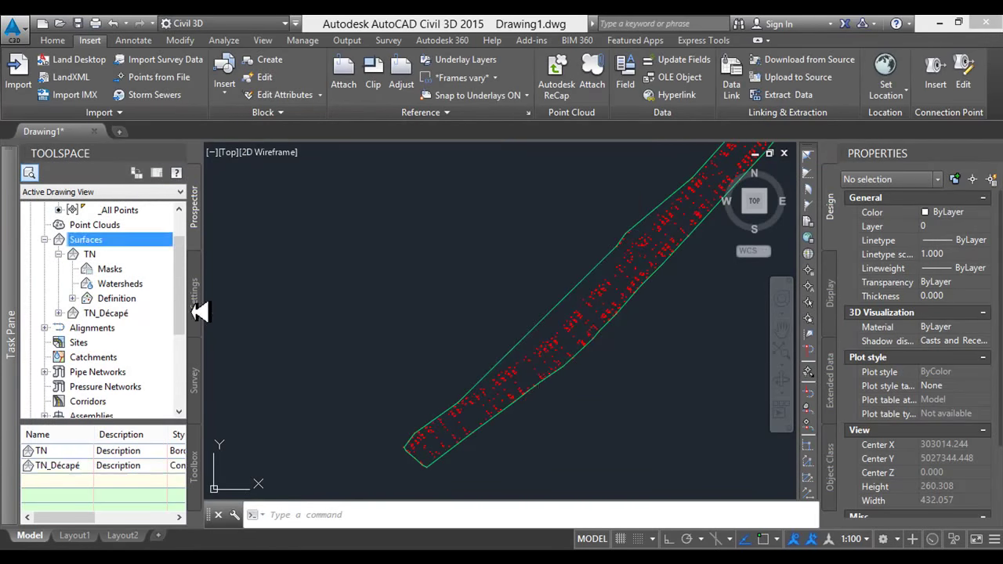
Paste the TN surface into TN_Décapé through its Definition Edits
{"action": "left_click", "coordinate": [112, 310]}
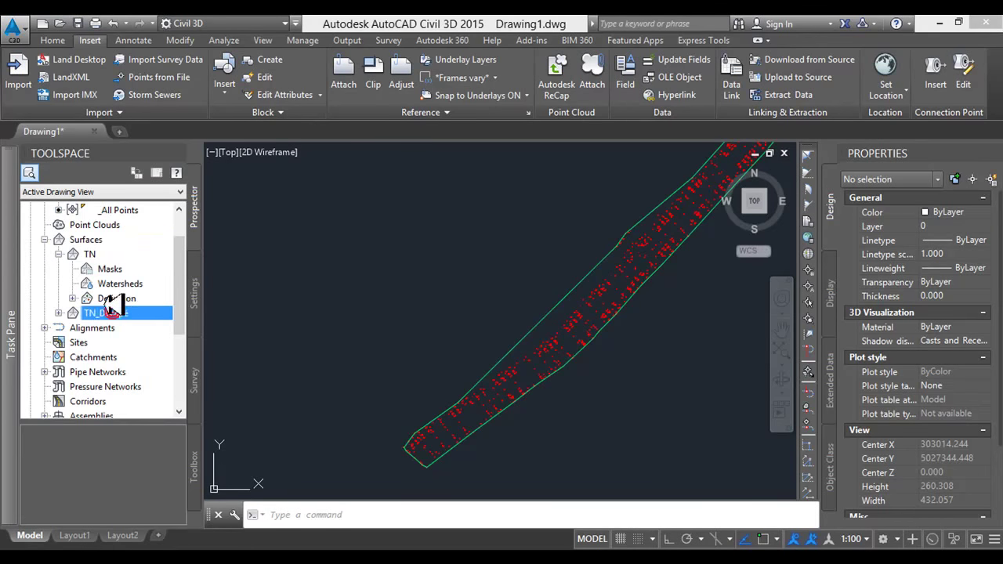
{"action": "left_click", "coordinate": [60, 313]}
{"action": "left_click", "coordinate": [72, 357]}
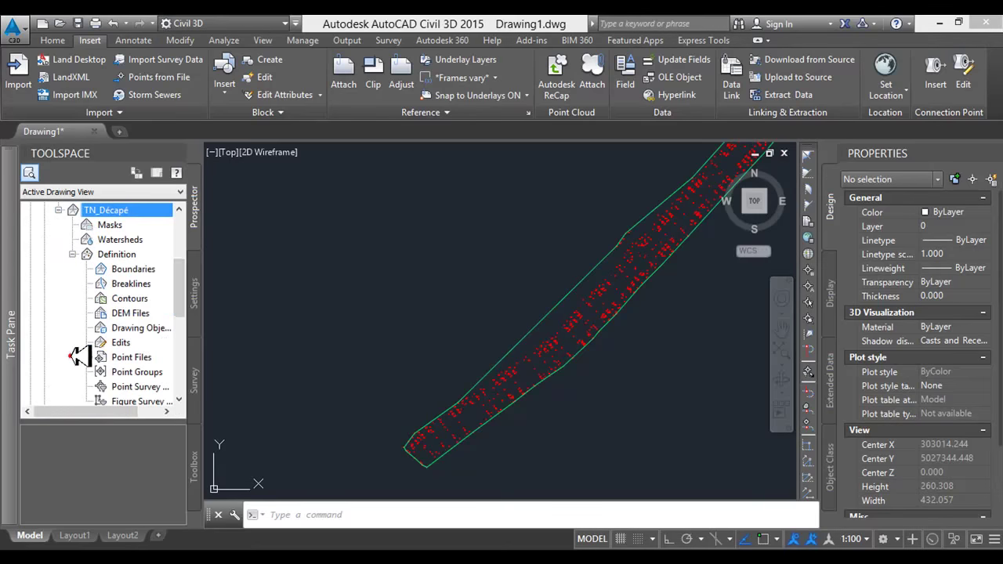
{"action": "left_click", "coordinate": [119, 342]}
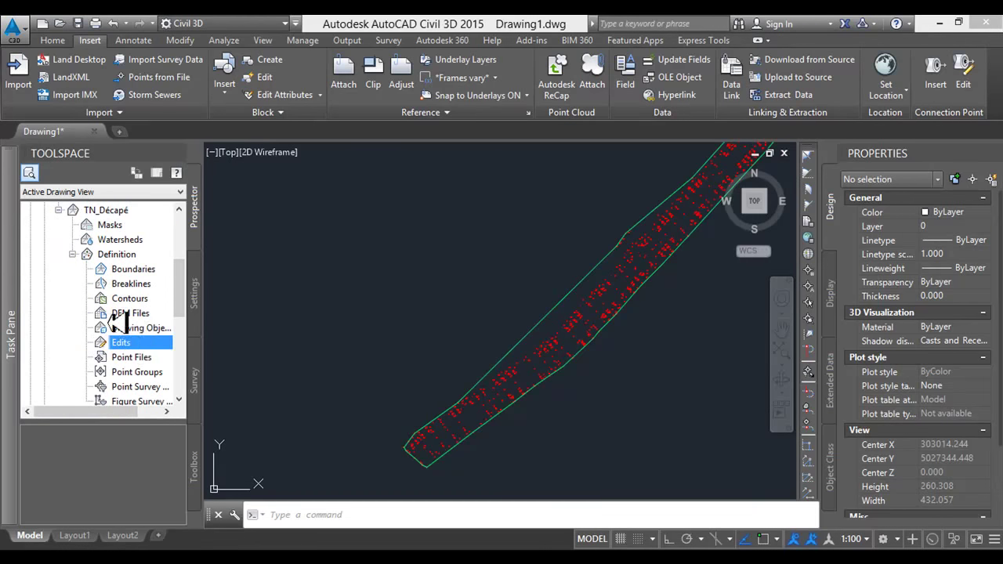
{"action": "right_click", "coordinate": [140, 337]}
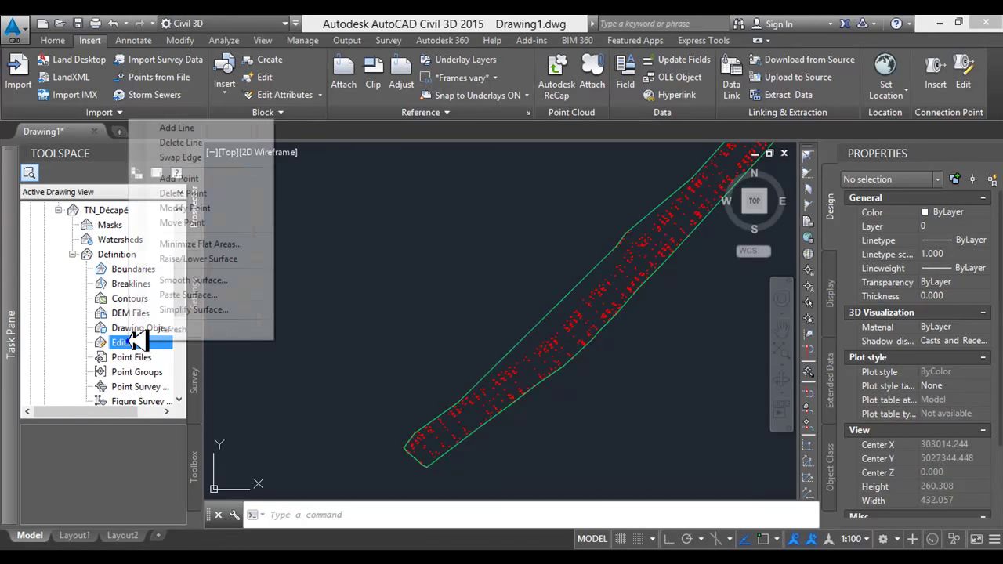
{"action": "left_click", "coordinate": [188, 296]}
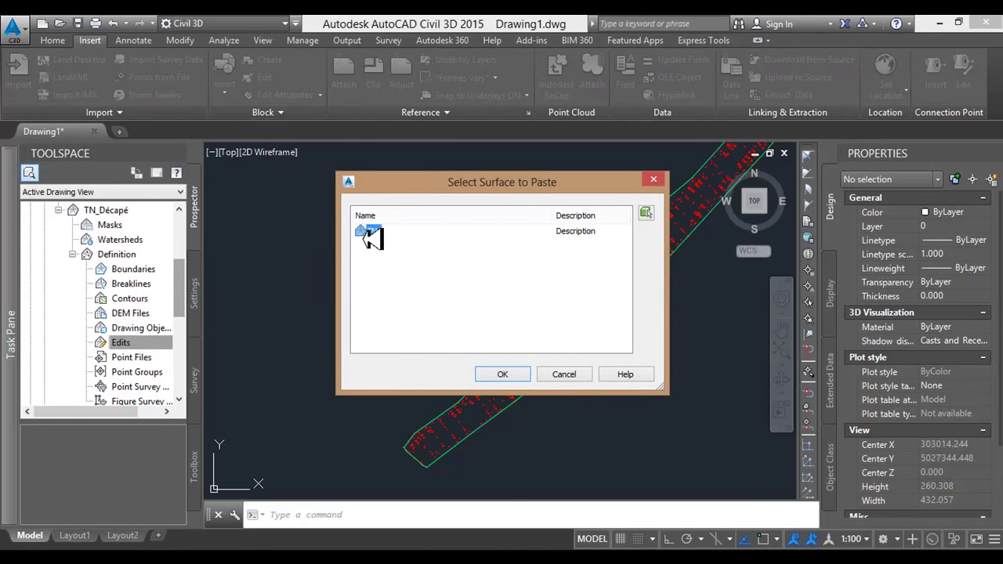
{"action": "left_click", "coordinate": [502, 375]}
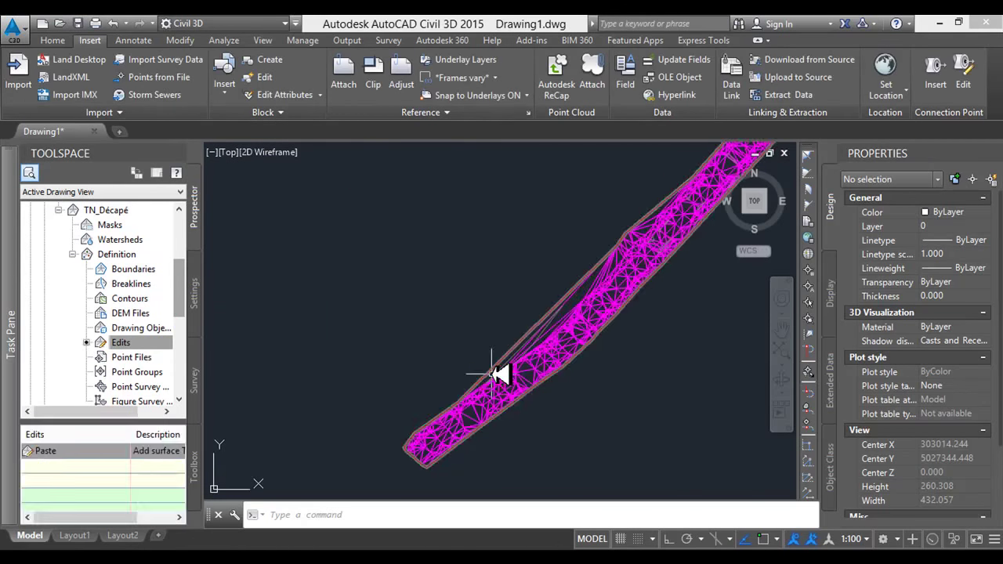
{"action": "scroll", "coordinate": [525, 350], "scroll_direction": "up", "scroll_amount": 5}
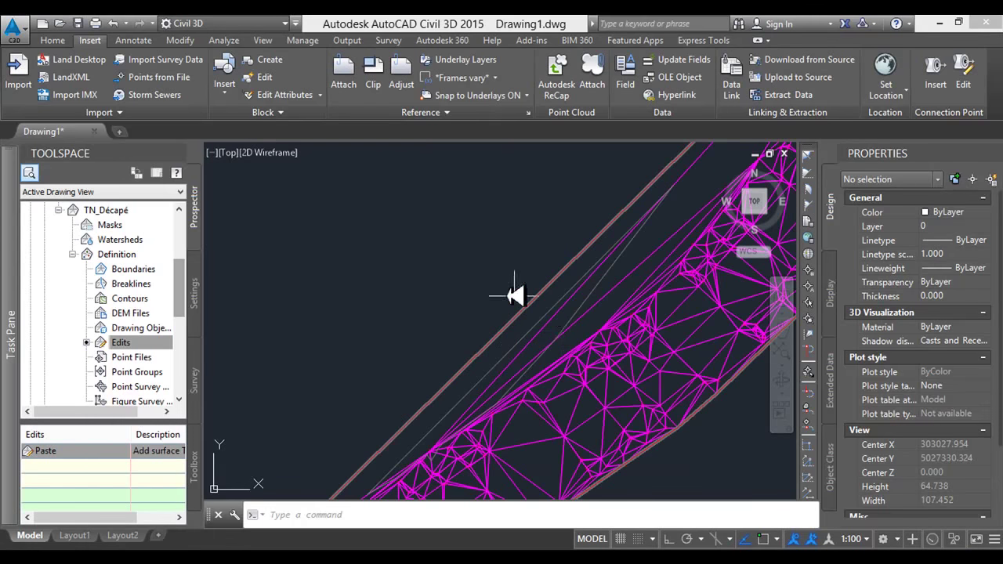
{"action": "scroll", "coordinate": [572, 335], "scroll_direction": "down", "scroll_amount": 5}
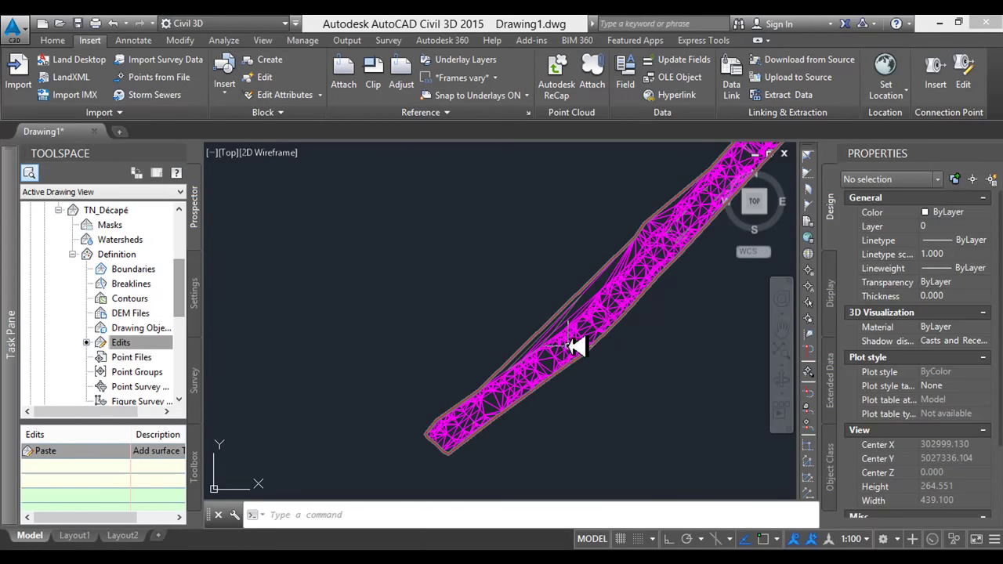
{"action": "mouse_move", "coordinate": [187, 291]}
{"action": "left_mouse_down"}
{"action": "mouse_move", "coordinate": [185, 264]}
{"action": "mouse_move", "coordinate": [186, 287]}
{"action": "left_mouse_up"}
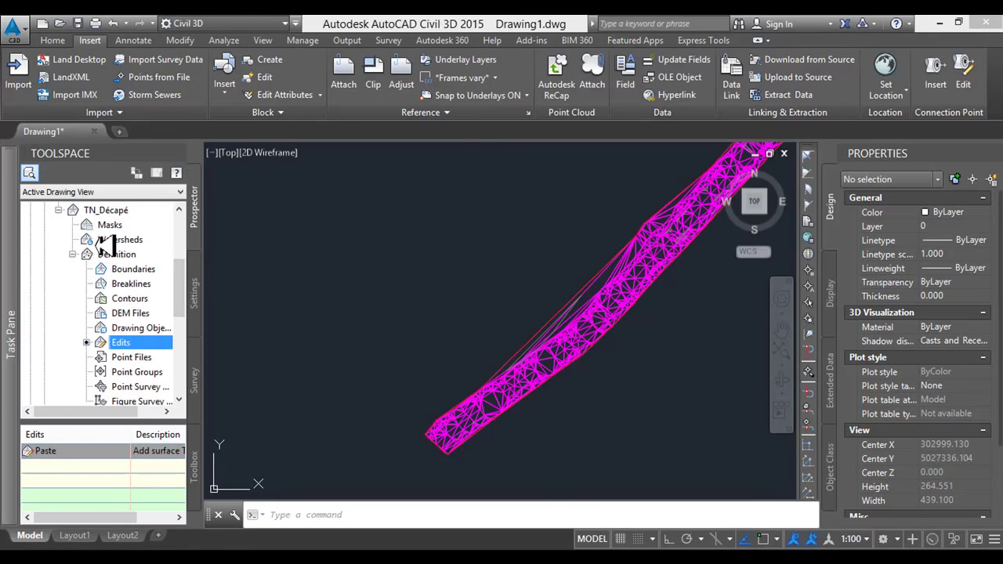
Lower the TN_Décapé surface by 0.2 m with Raise/Lower Surface
{"action": "right_click", "coordinate": [122, 342]}
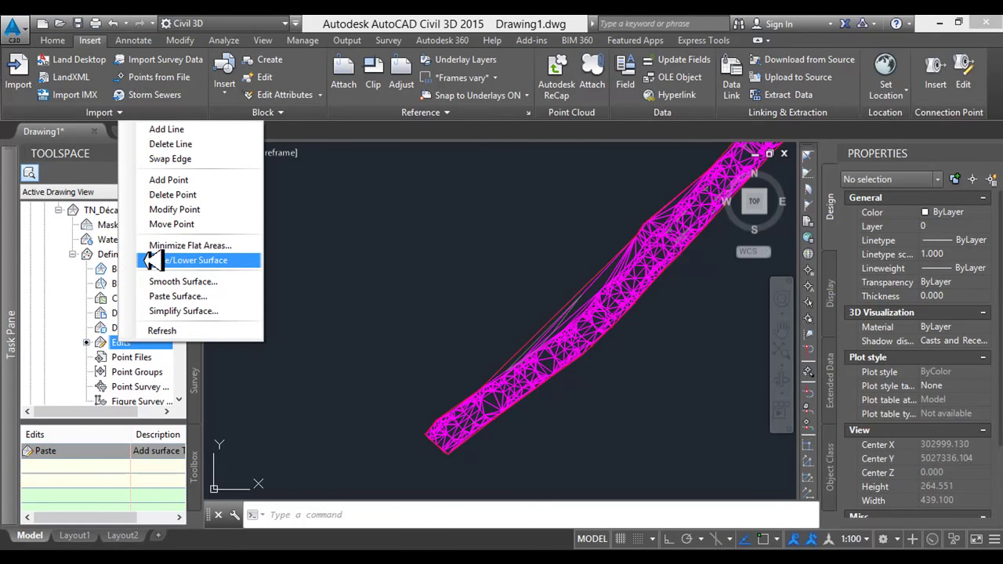
{"action": "left_click", "coordinate": [329, 266]}
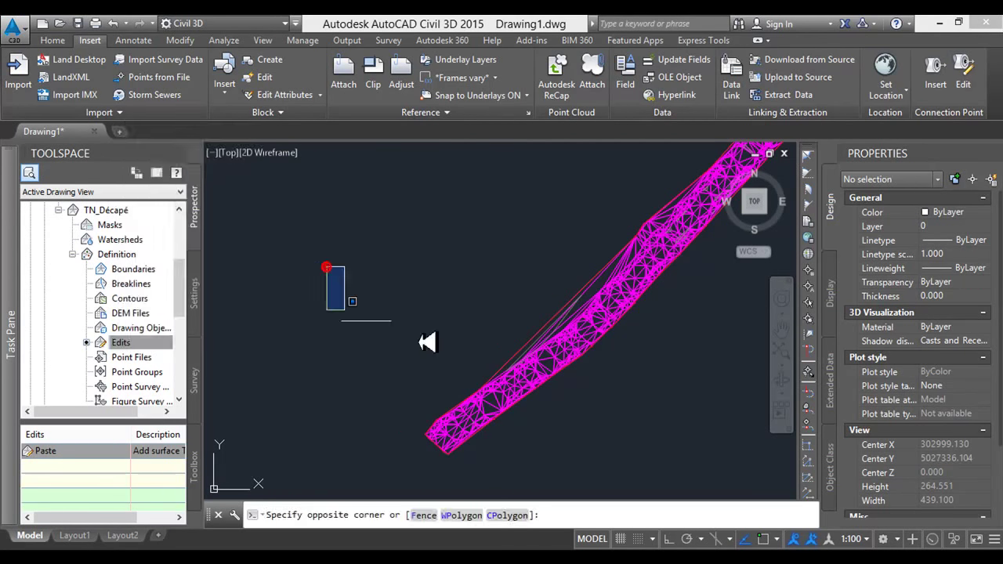
{"action": "left_click", "coordinate": [394, 341]}
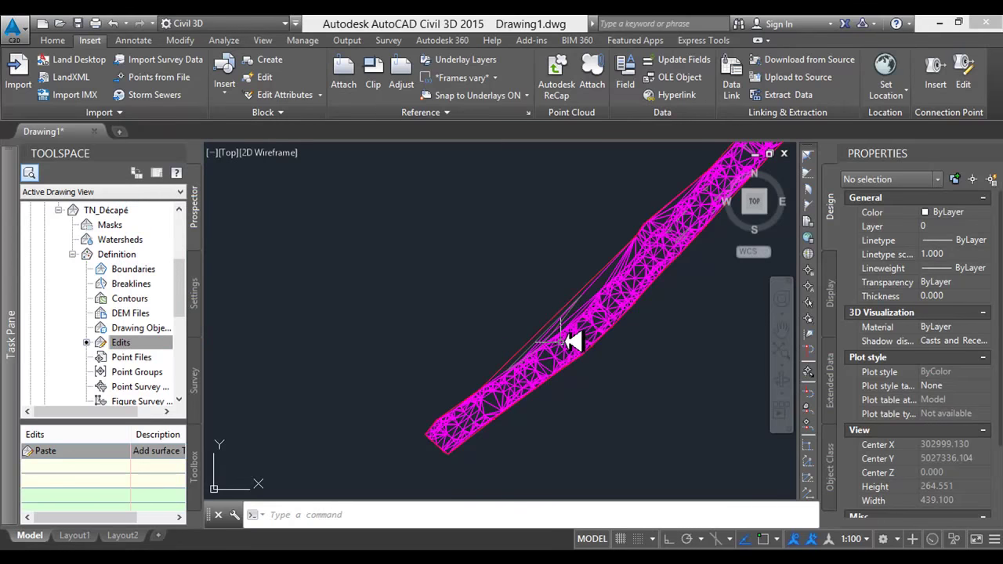
{"action": "left_click", "coordinate": [601, 326]}
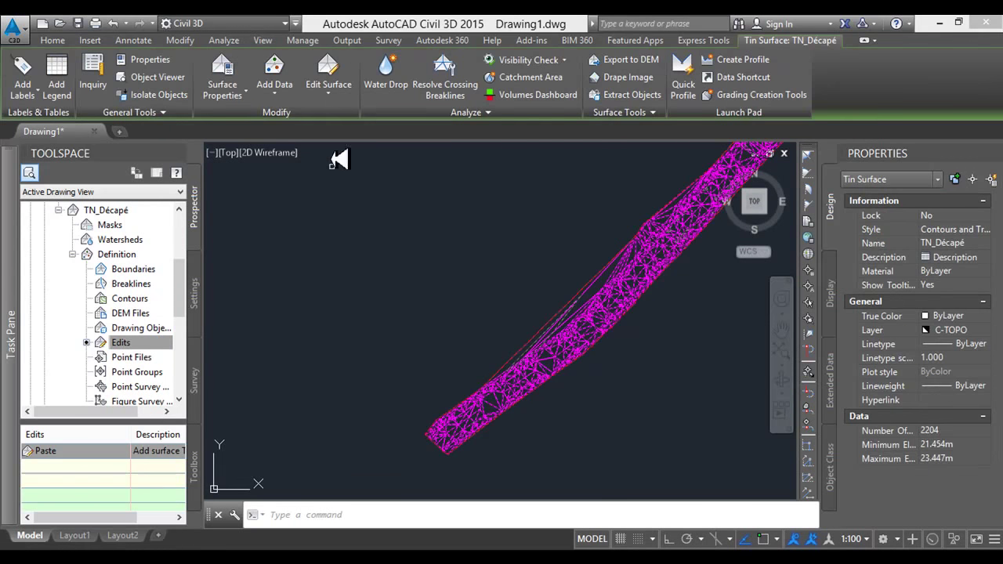
{"action": "left_click", "coordinate": [329, 86]}
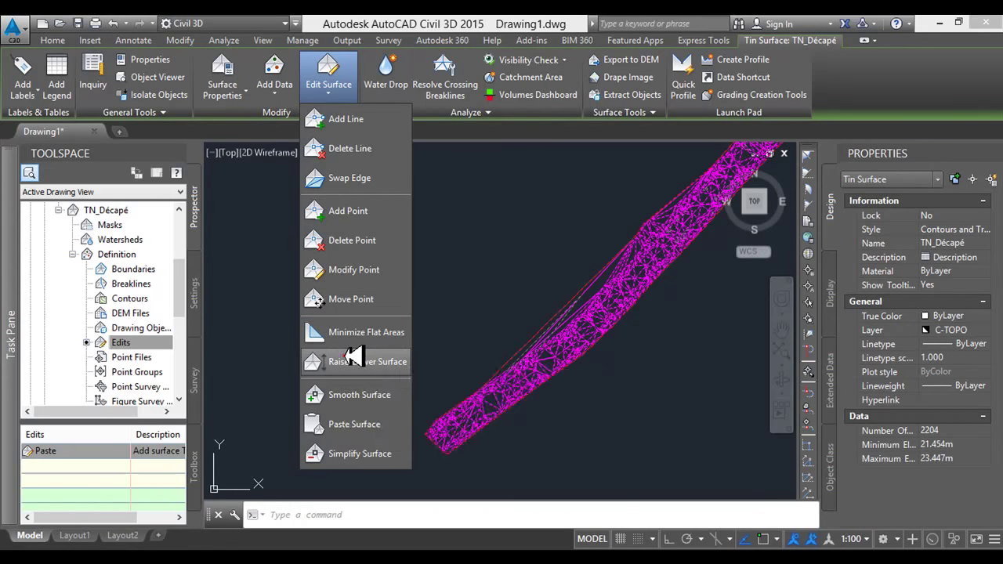
{"action": "left_click", "coordinate": [355, 359]}
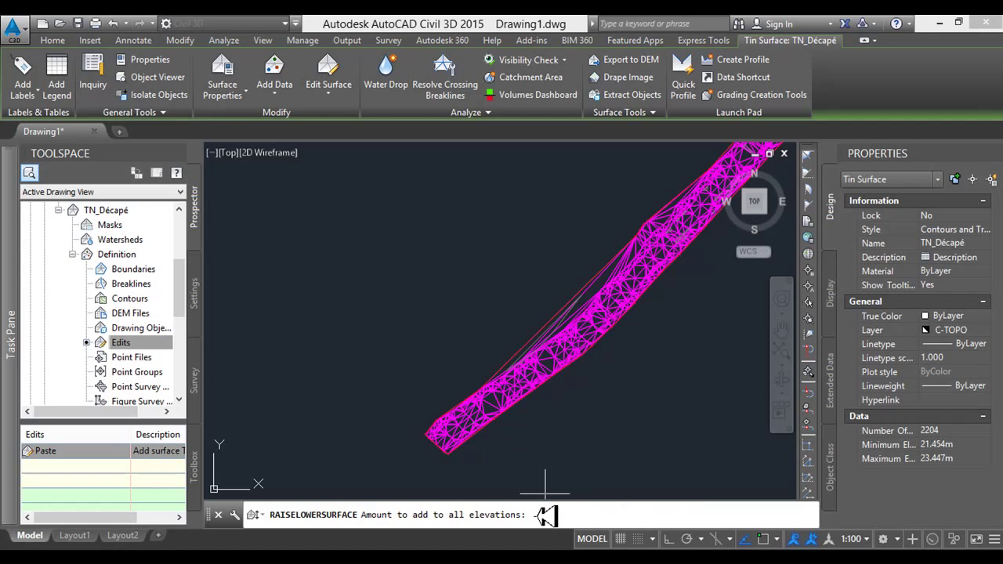
{"action": "key", "text": "Return"}
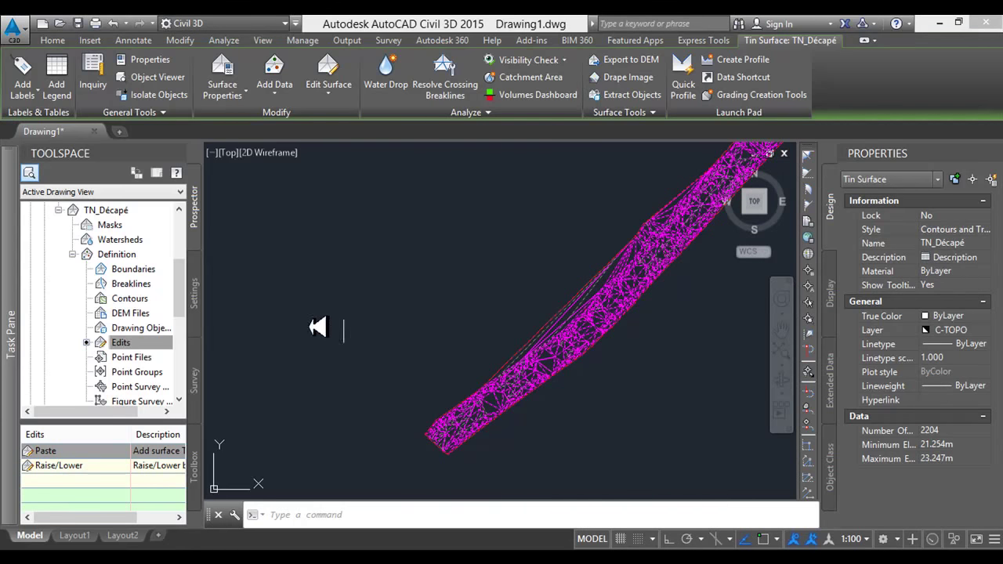
{"action": "left_click", "coordinate": [73, 254]}
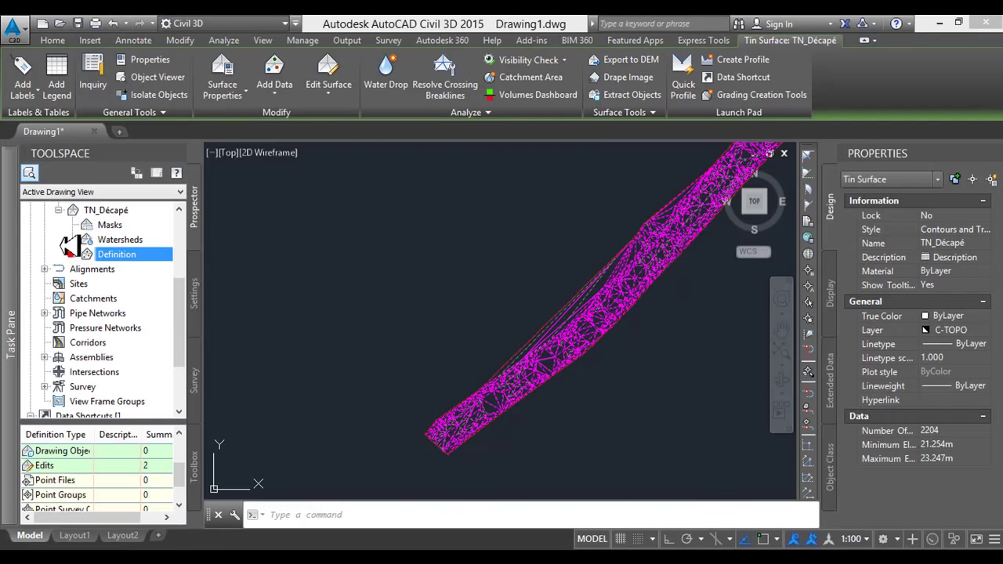
Collapse the Prospector surface branches and open TN_Décapé's Surface Properties
{"action": "left_click", "coordinate": [59, 210]}
{"action": "scroll", "coordinate": [192, 305], "scroll_direction": "up", "scroll_amount": 2}
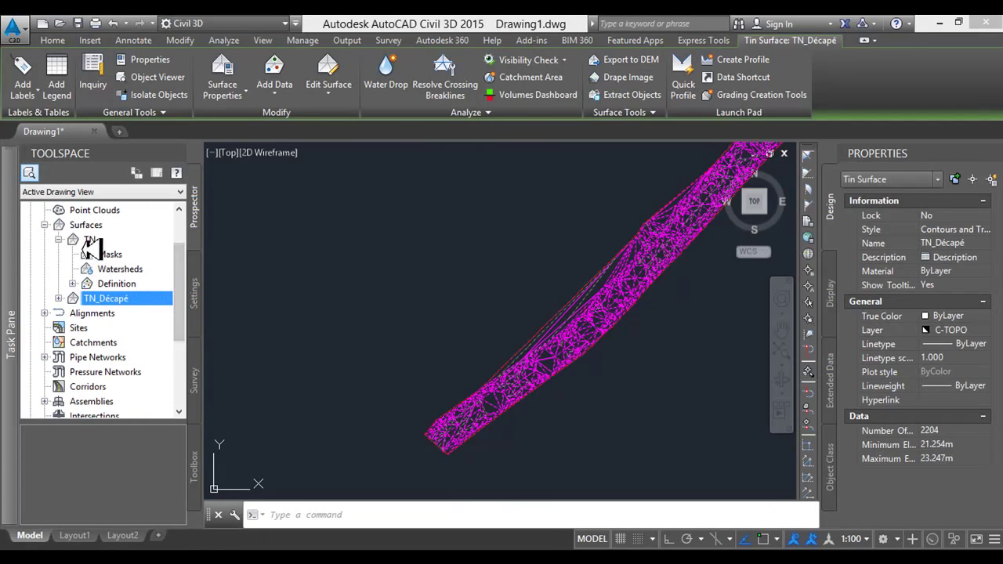
{"action": "left_click", "coordinate": [56, 239]}
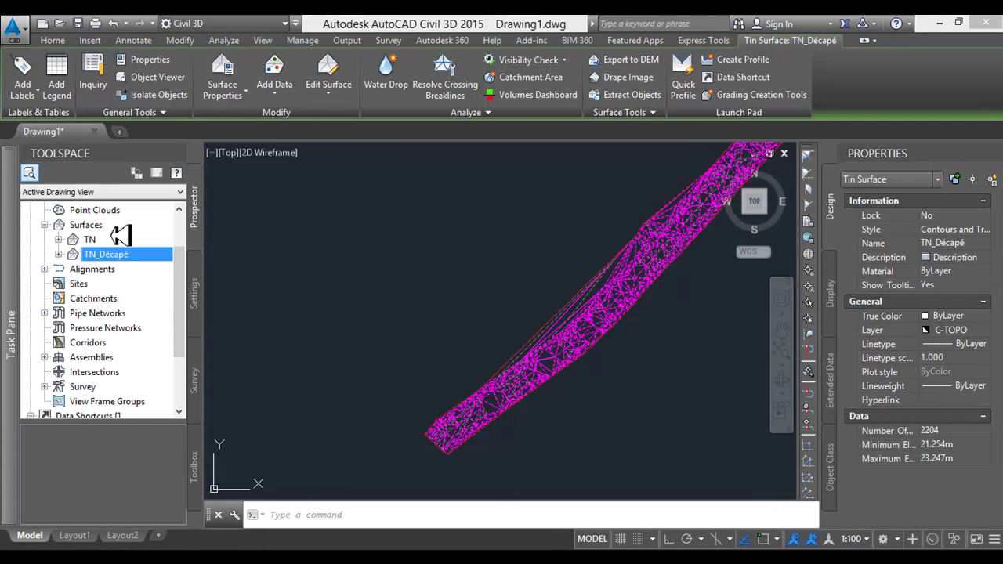
{"action": "left_click", "coordinate": [117, 254]}
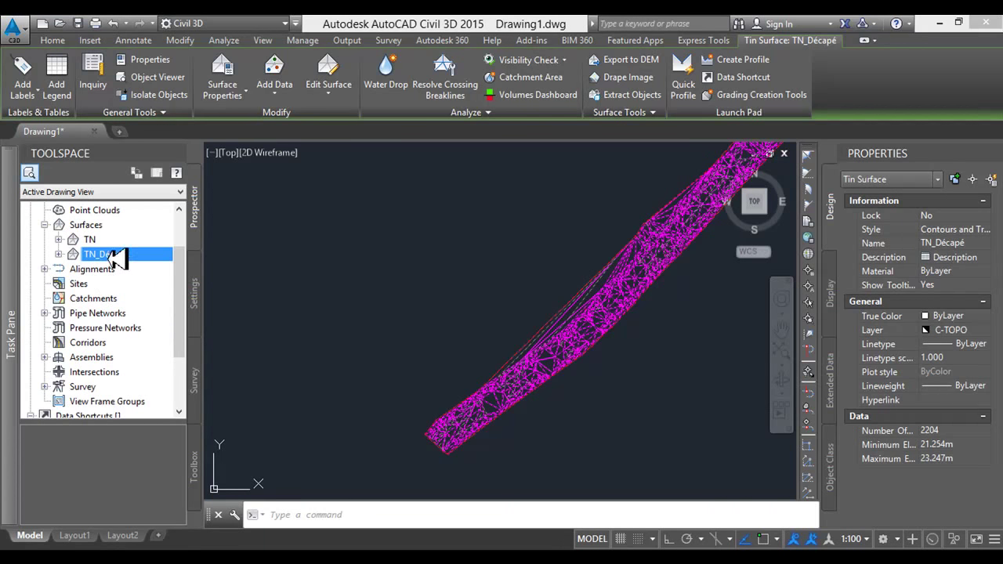
{"action": "right_click", "coordinate": [115, 252]}
{"action": "left_click", "coordinate": [157, 252]}
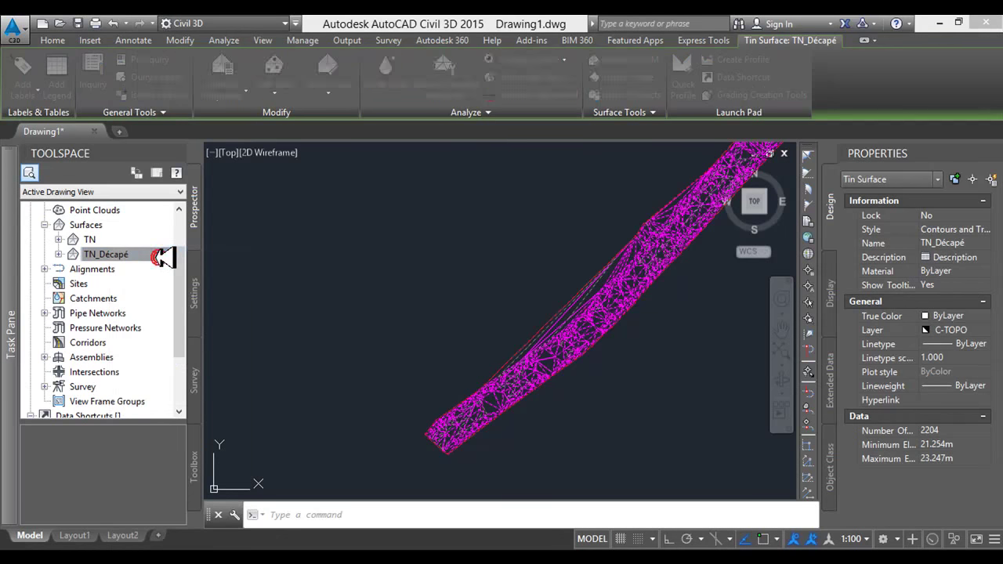
Turn off Border visibility in TN_Décapé's style and apply both dialogs
{"action": "left_click", "coordinate": [337, 205]}
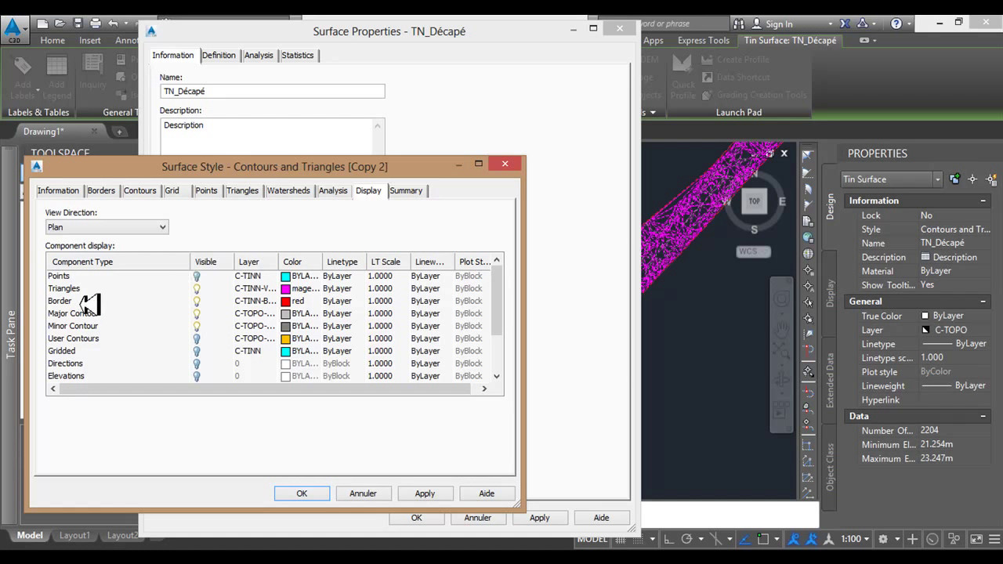
{"action": "left_click", "coordinate": [85, 302]}
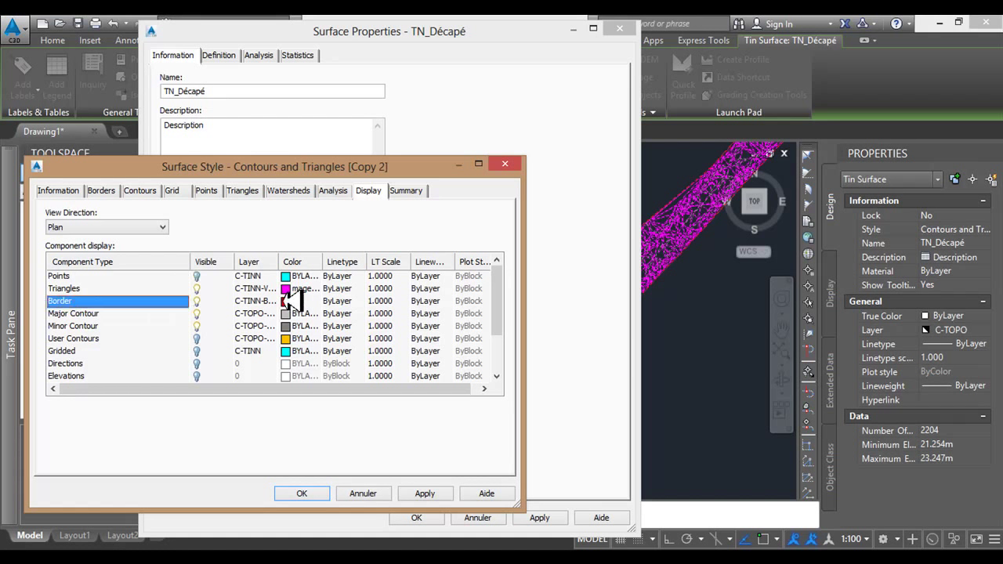
{"action": "left_click", "coordinate": [197, 300]}
{"action": "left_click", "coordinate": [427, 493]}
{"action": "left_click", "coordinate": [305, 493]}
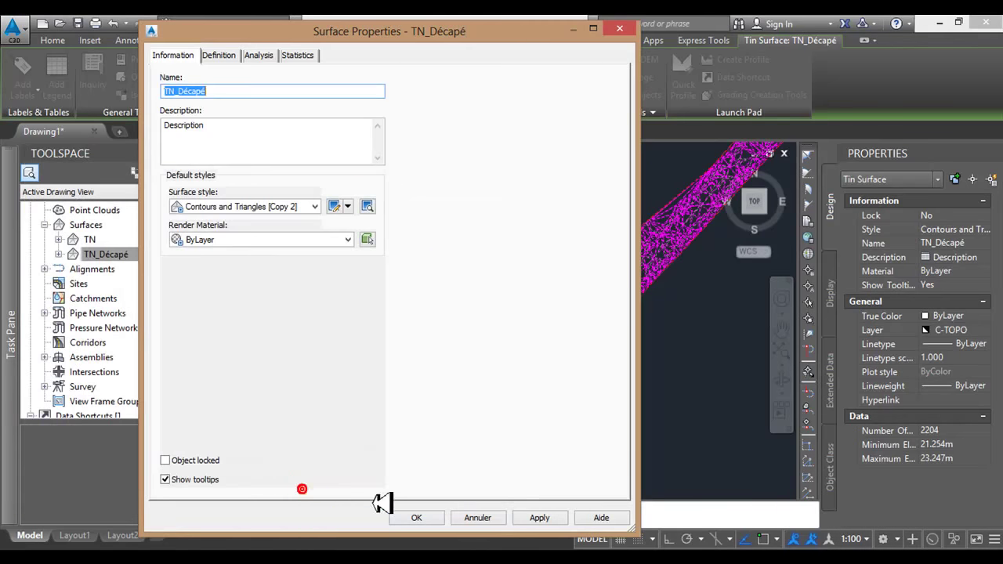
{"action": "left_click", "coordinate": [530, 518]}
{"action": "left_click", "coordinate": [423, 519]}
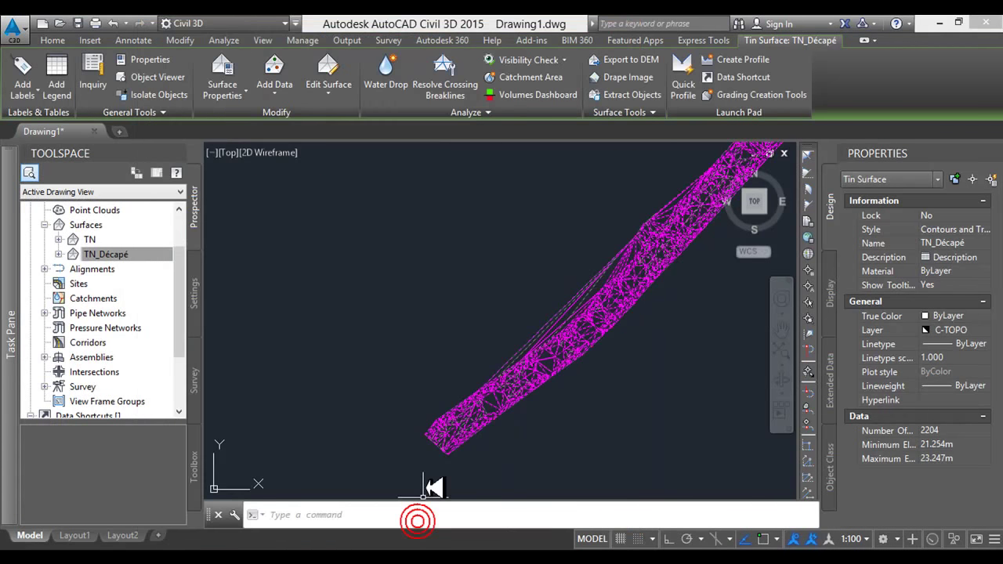
Zoom around the drawing and clear the surface selection
{"action": "scroll", "coordinate": [441, 426], "scroll_direction": "up", "scroll_amount": 3}
{"action": "scroll", "coordinate": [441, 425], "scroll_direction": "up", "scroll_amount": 3}
{"action": "scroll", "coordinate": [412, 415], "scroll_direction": "up", "scroll_amount": 3}
{"action": "scroll", "coordinate": [408, 409], "scroll_direction": "down", "scroll_amount": 3}
{"action": "scroll", "coordinate": [406, 404], "scroll_direction": "down", "scroll_amount": 2}
{"action": "scroll", "coordinate": [406, 404], "scroll_direction": "down", "scroll_amount": 2}
{"action": "scroll", "coordinate": [405, 405], "scroll_direction": "down", "scroll_amount": 2}
{"action": "key", "text": "Escape"}
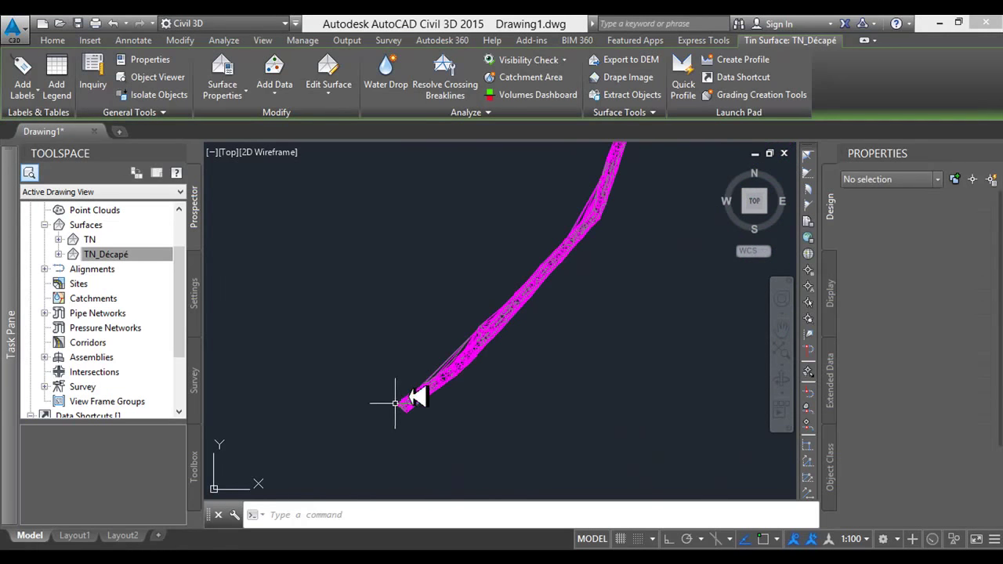
Split the drawing into two horizontal viewports and recentre the surface in the top one
{"action": "left_click", "coordinate": [213, 152]}
{"action": "mouse_move", "coordinate": [289, 184]}
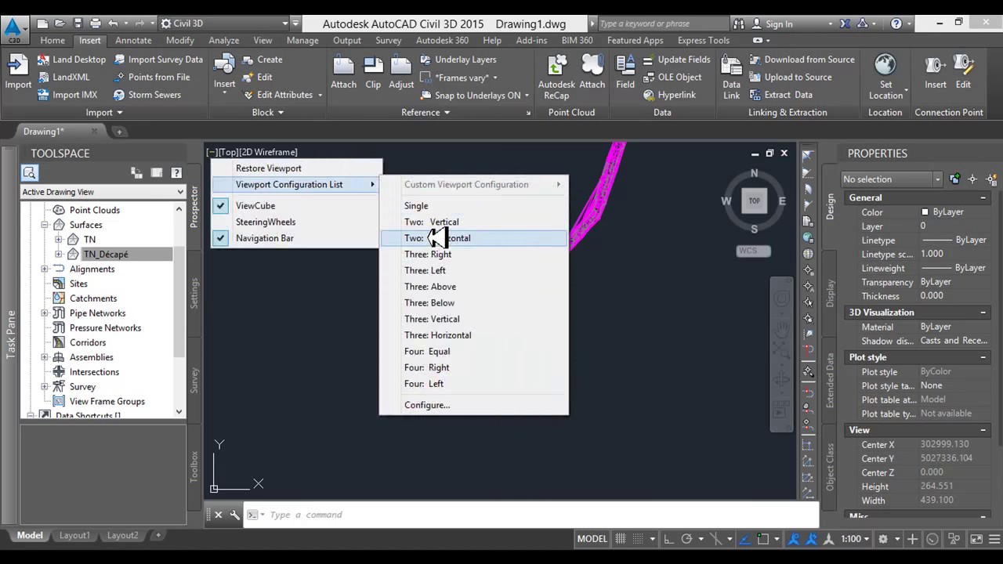
{"action": "left_click", "coordinate": [440, 237]}
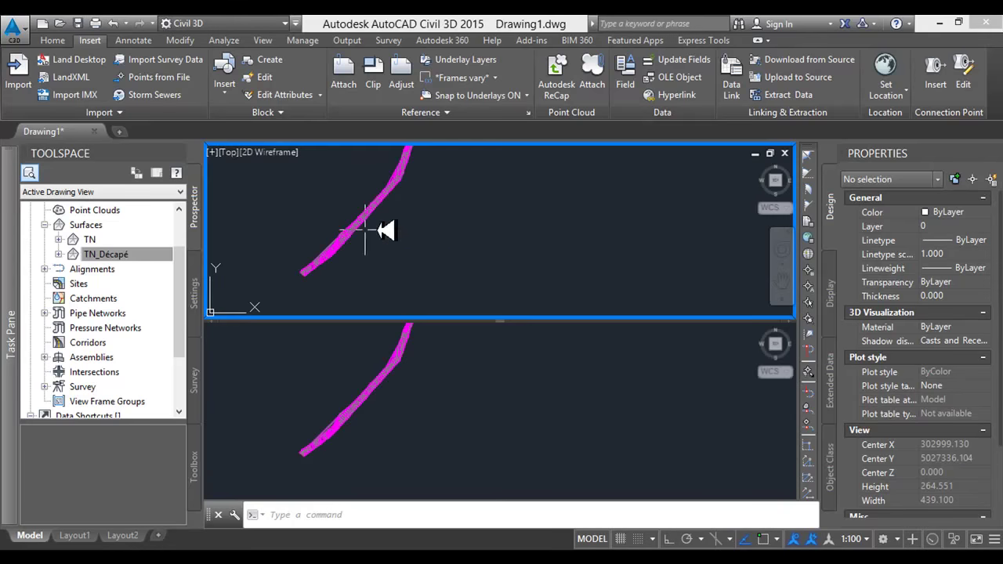
{"action": "left_click", "coordinate": [430, 192]}
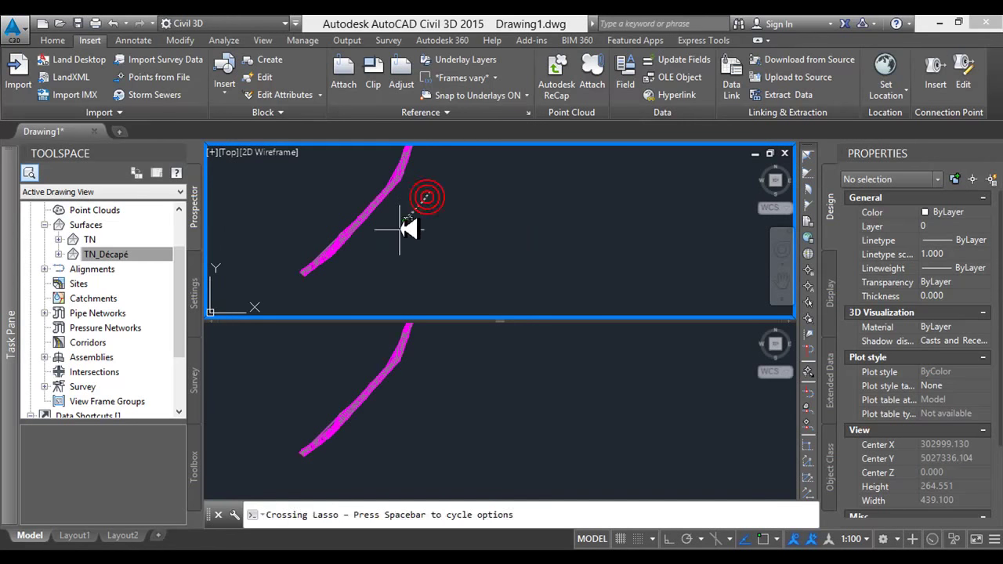
{"action": "left_click", "coordinate": [445, 200]}
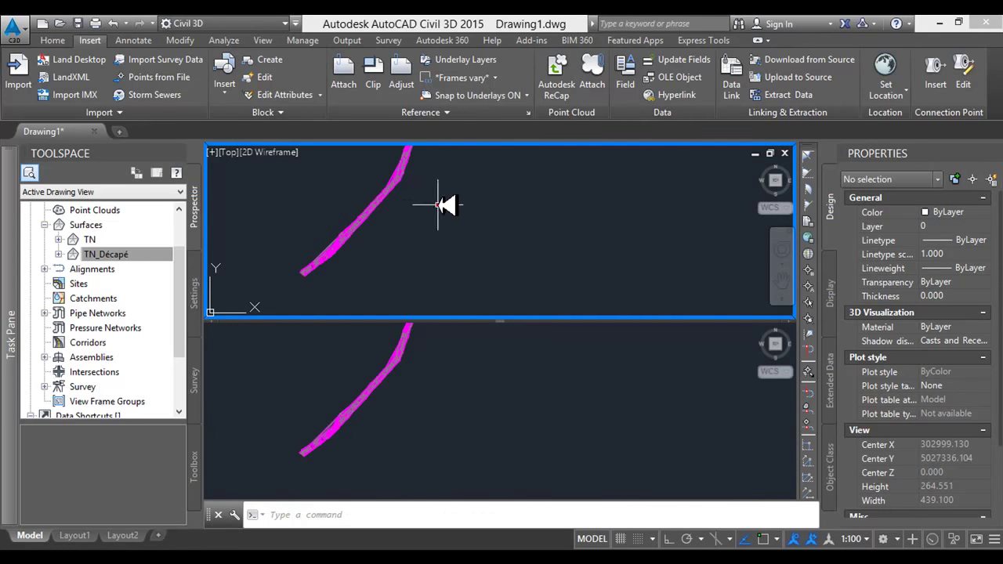
{"action": "middle_click_drag", "start_coordinate": [460, 202], "coordinate": [394, 258]}
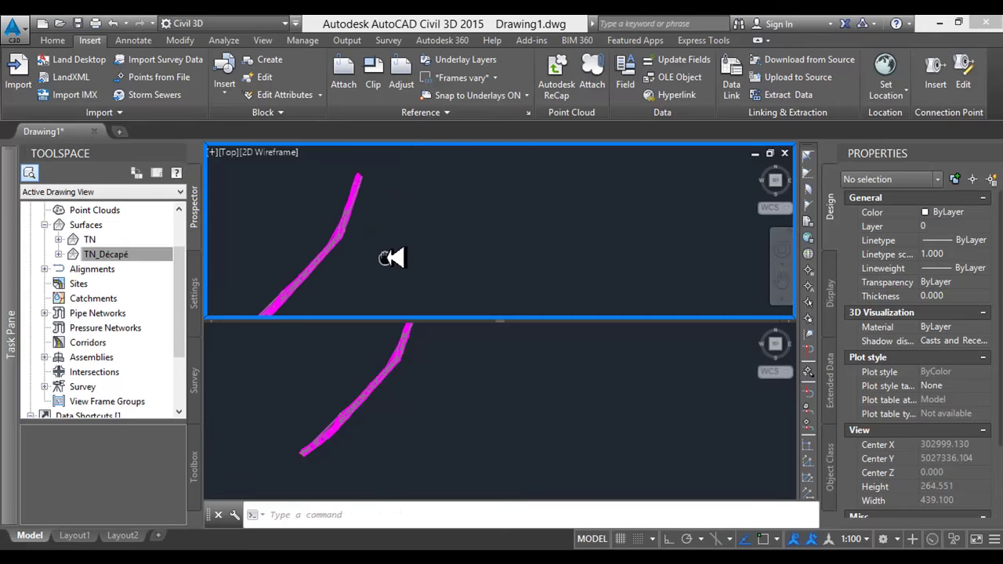
Set the top viewport to a Front view with Realistic style, zoomed in on the surfaces
{"action": "left_click", "coordinate": [771, 181]}
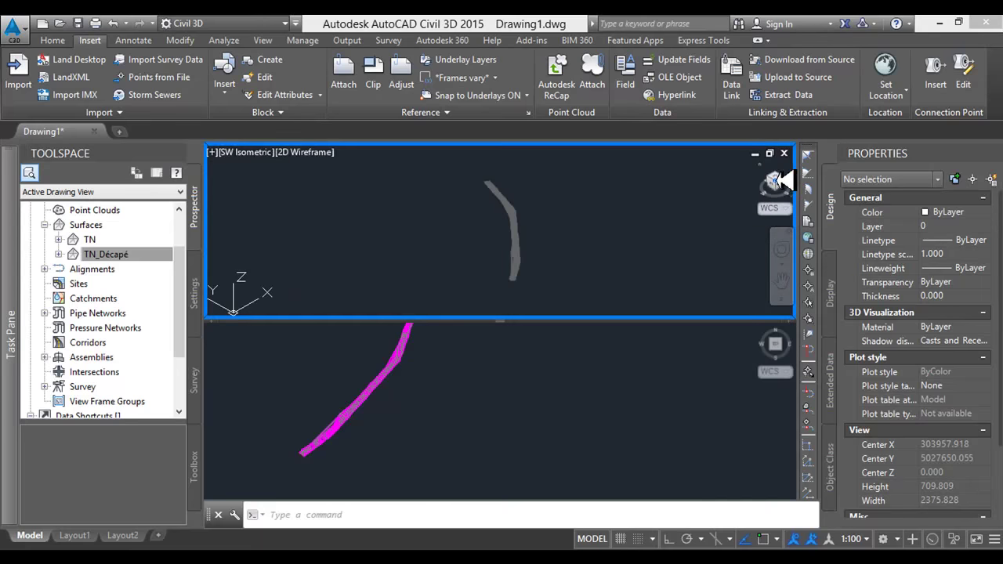
{"action": "left_click", "coordinate": [777, 180]}
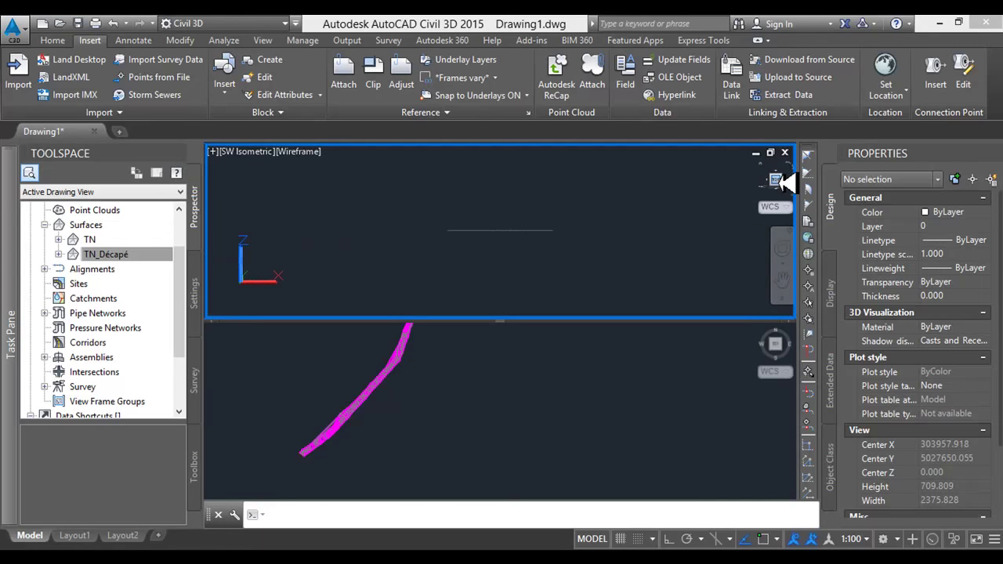
{"action": "left_click", "coordinate": [274, 151]}
{"action": "left_click", "coordinate": [317, 240]}
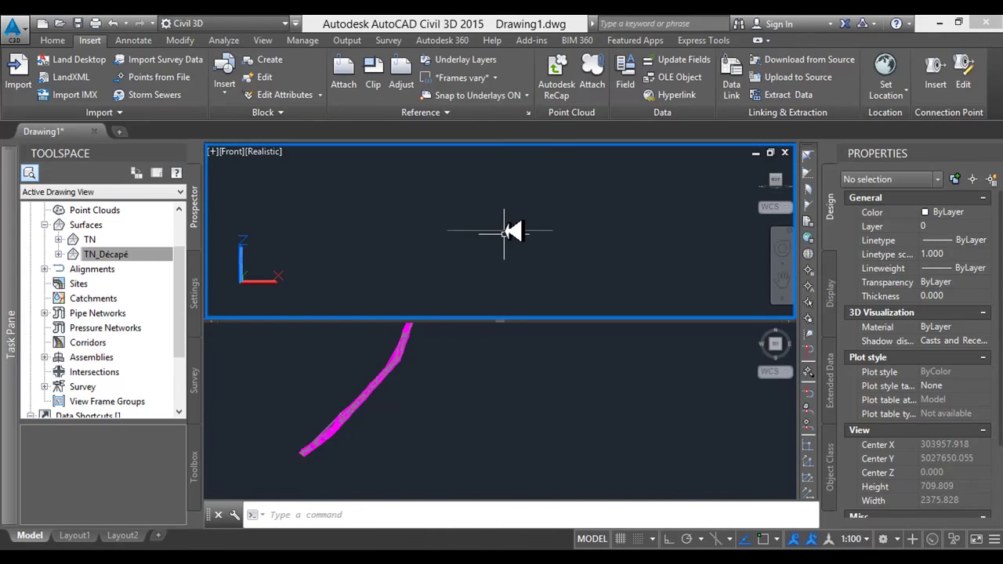
{"action": "scroll", "coordinate": [478, 224], "scroll_direction": "up", "scroll_amount": 5}
{"action": "scroll", "coordinate": [478, 225], "scroll_direction": "up", "scroll_amount": 3}
{"action": "scroll", "coordinate": [501, 226], "scroll_direction": "up", "scroll_amount": 5}
{"action": "scroll", "coordinate": [509, 225], "scroll_direction": "up", "scroll_amount": 5}
{"action": "scroll", "coordinate": [505, 224], "scroll_direction": "up", "scroll_amount": 5}
{"action": "scroll", "coordinate": [502, 224], "scroll_direction": "down", "scroll_amount": 2}
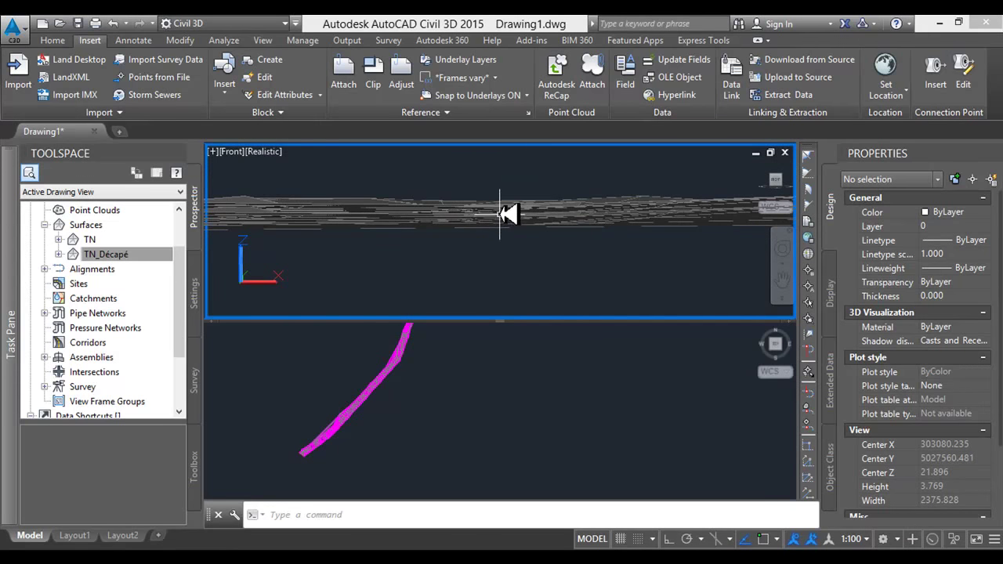
Select the surfaces in the front view and check the TN surface's style properties
{"action": "left_click", "coordinate": [514, 218]}
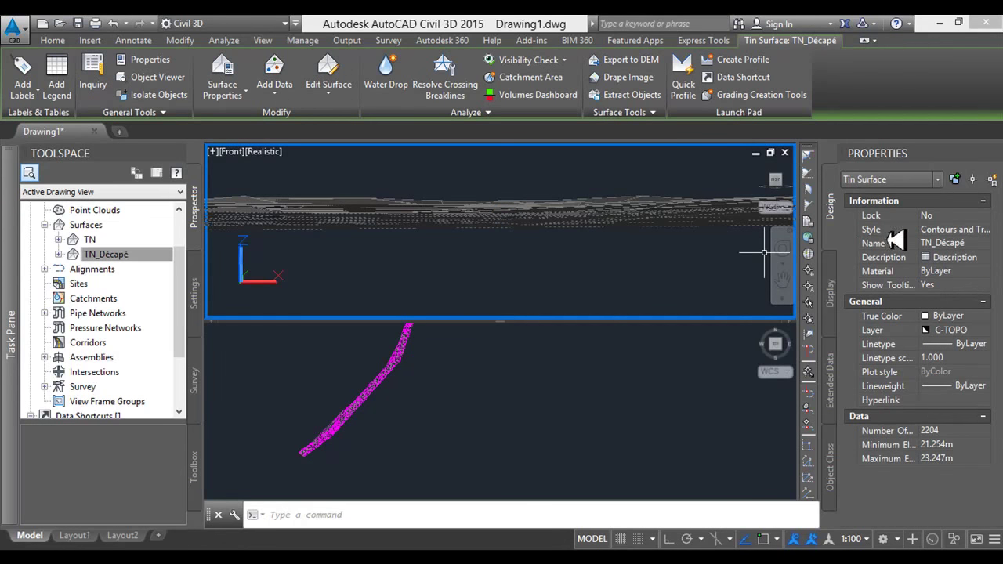
{"action": "left_click", "coordinate": [964, 231]}
{"action": "key", "text": "Escape"}
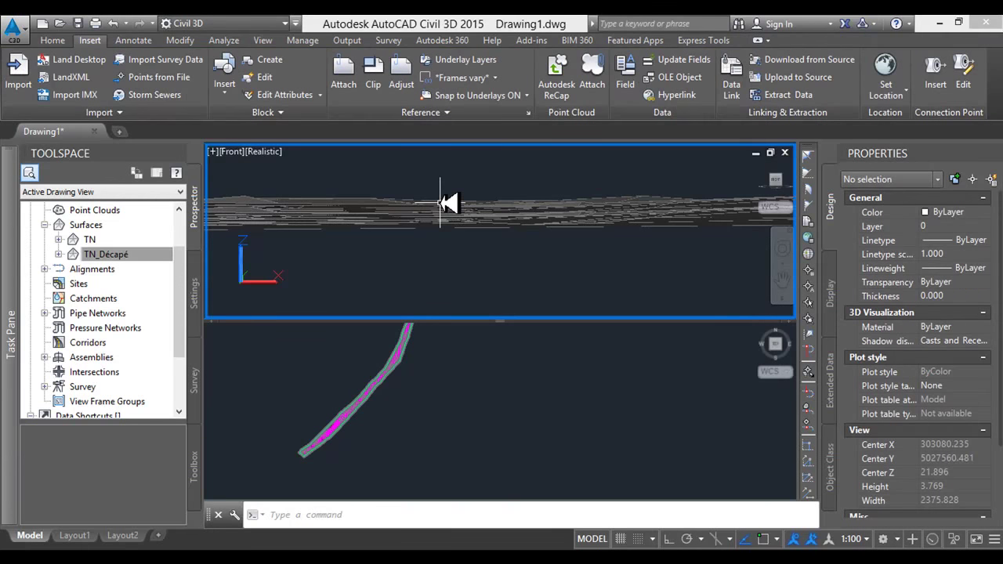
{"action": "left_click", "coordinate": [448, 203]}
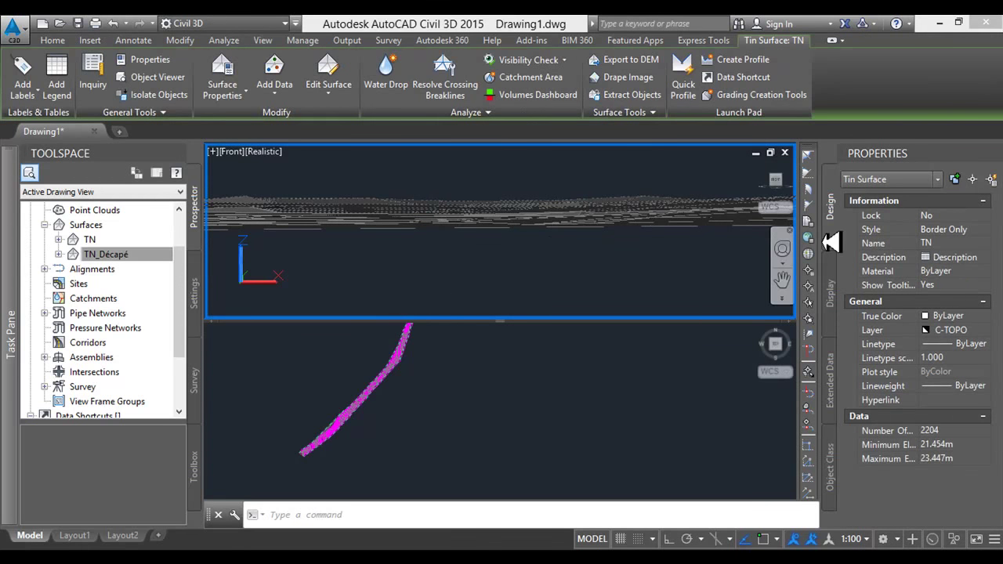